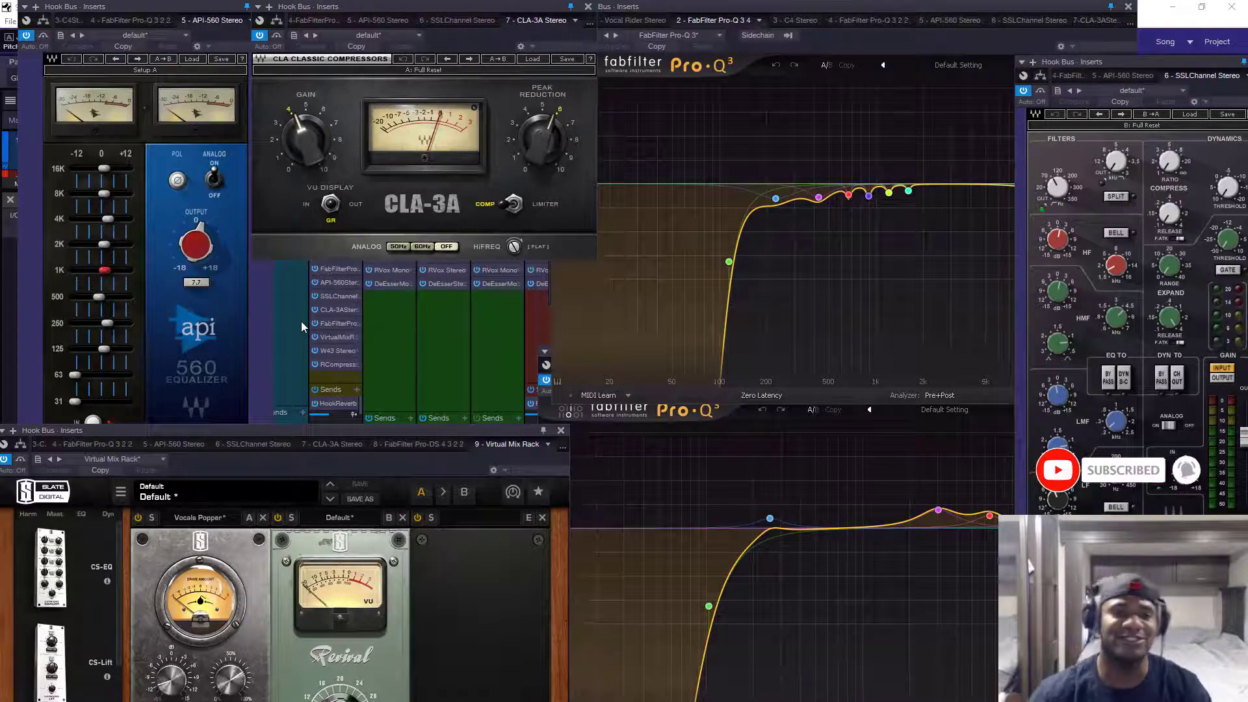
# Step: Switch the hook bus CLA-3A to Setup B with gain about 4 and peak reduction about 6
pyautogui.click(338, 72)
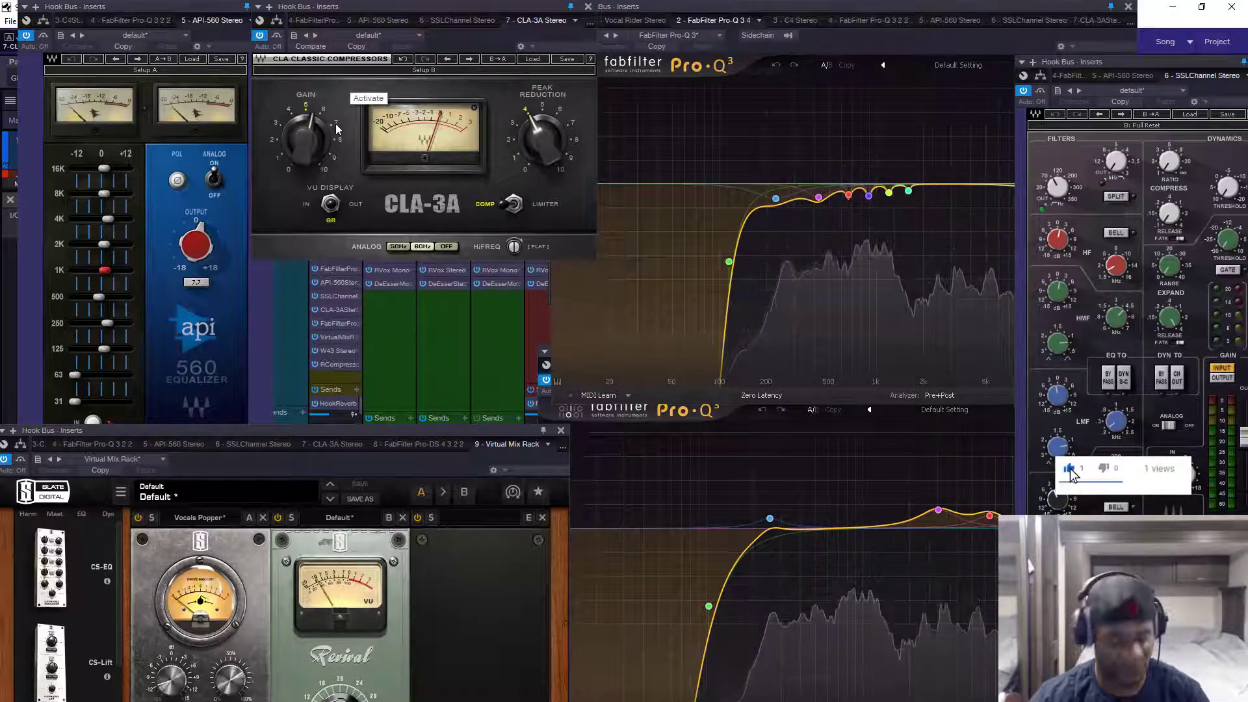
pyautogui.moveTo(335, 123); pyautogui.dragTo(293, 220)
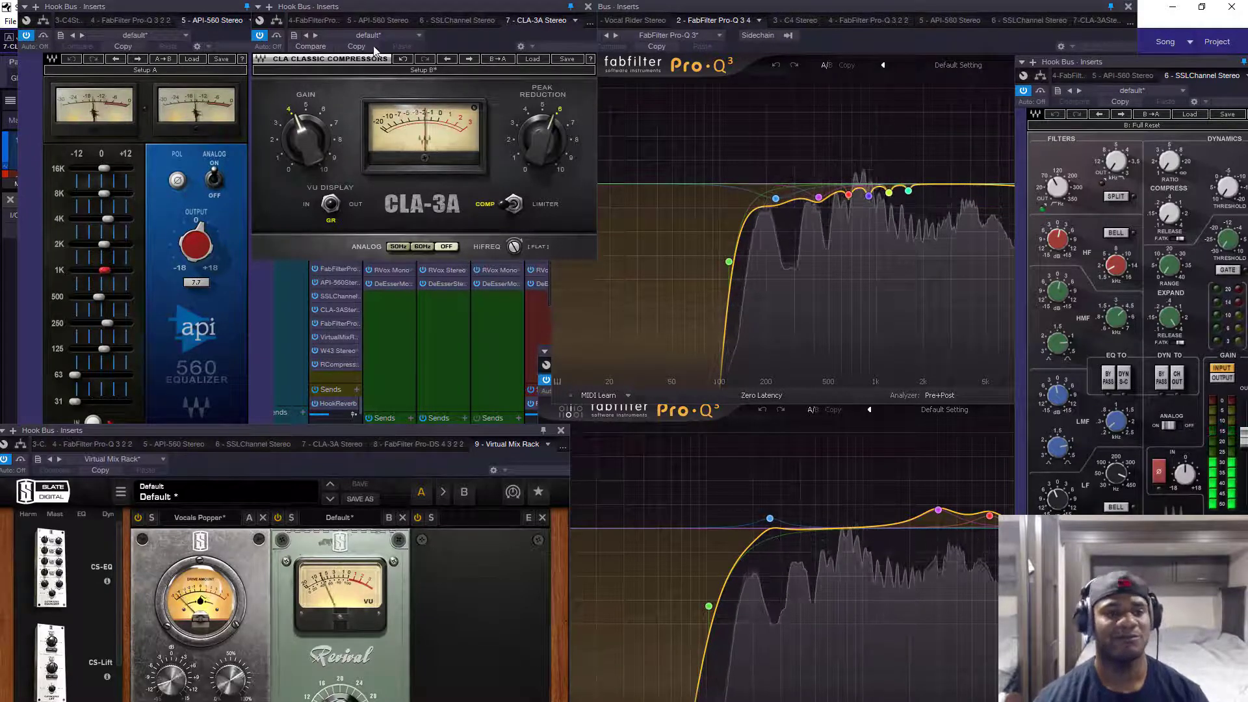
pyautogui.moveTo(389, 8); pyautogui.dragTo(488, 9)
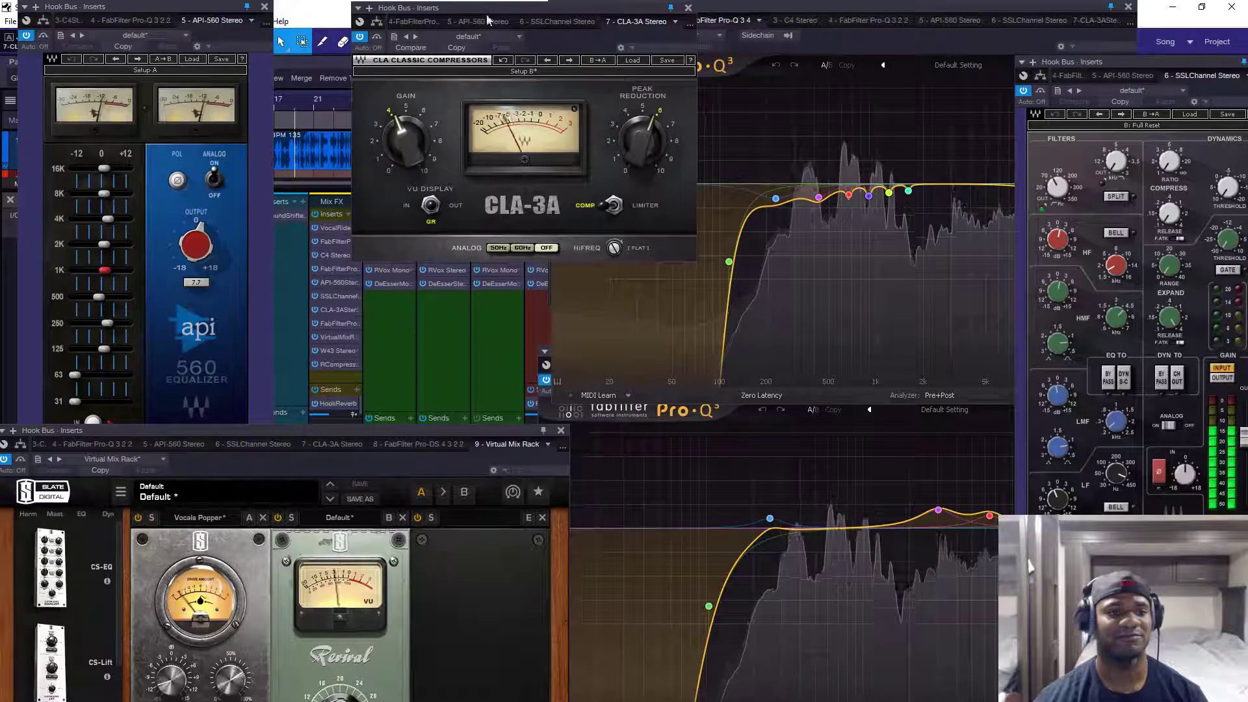
# Step: Bypass and re-enable the hook bus inserts to compare against the unprocessed chain
pyautogui.click(315, 215)
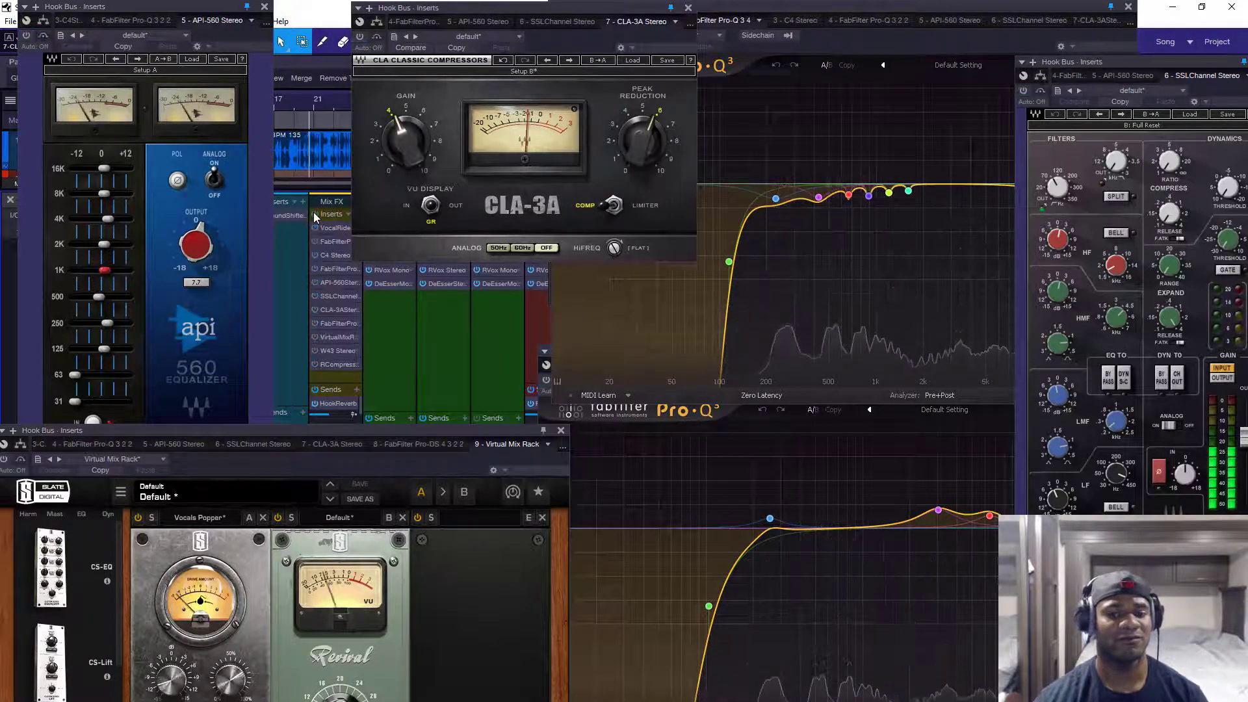
pyautogui.click(315, 215)
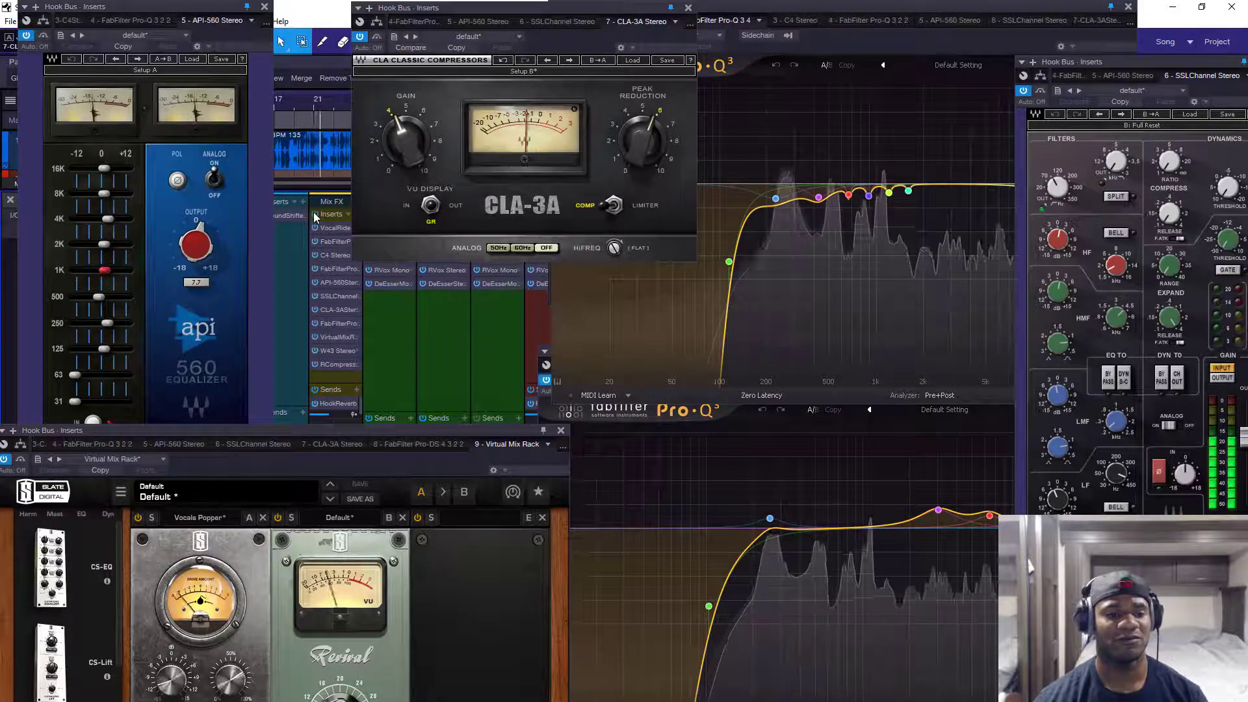
pyautogui.moveTo(527, 11); pyautogui.dragTo(428, 14)
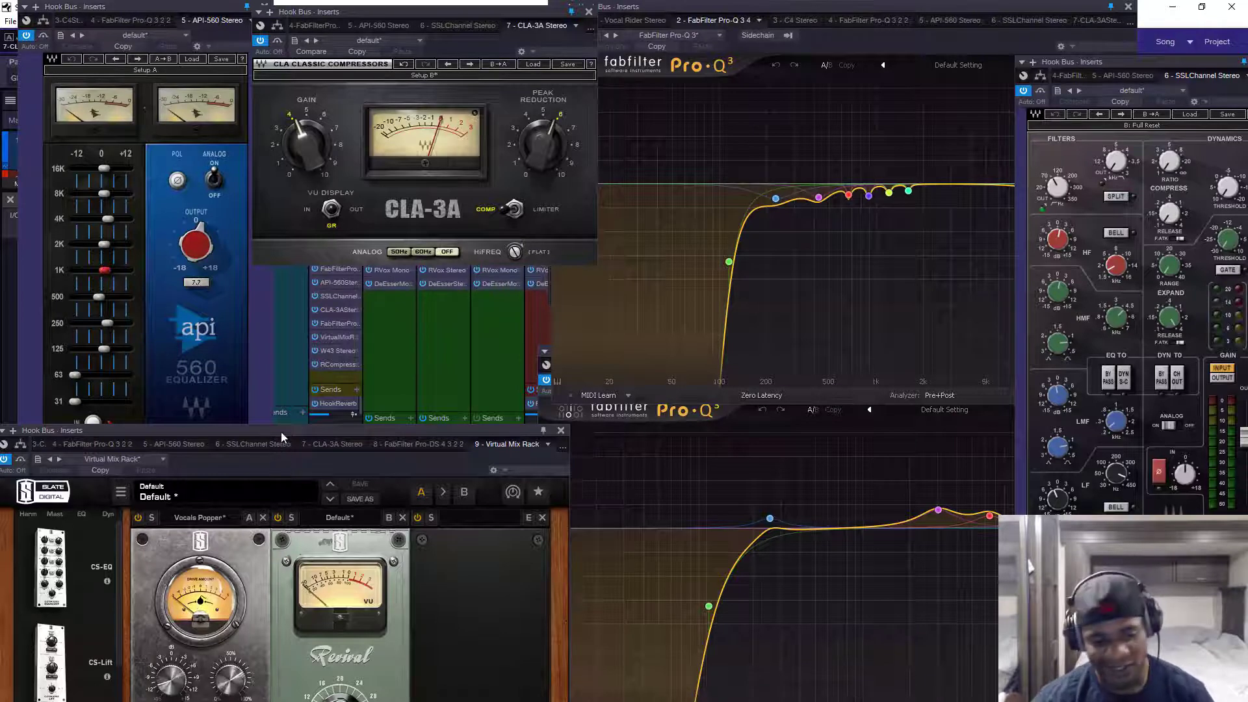
pyautogui.moveTo(282, 432); pyautogui.dragTo(283, 384)
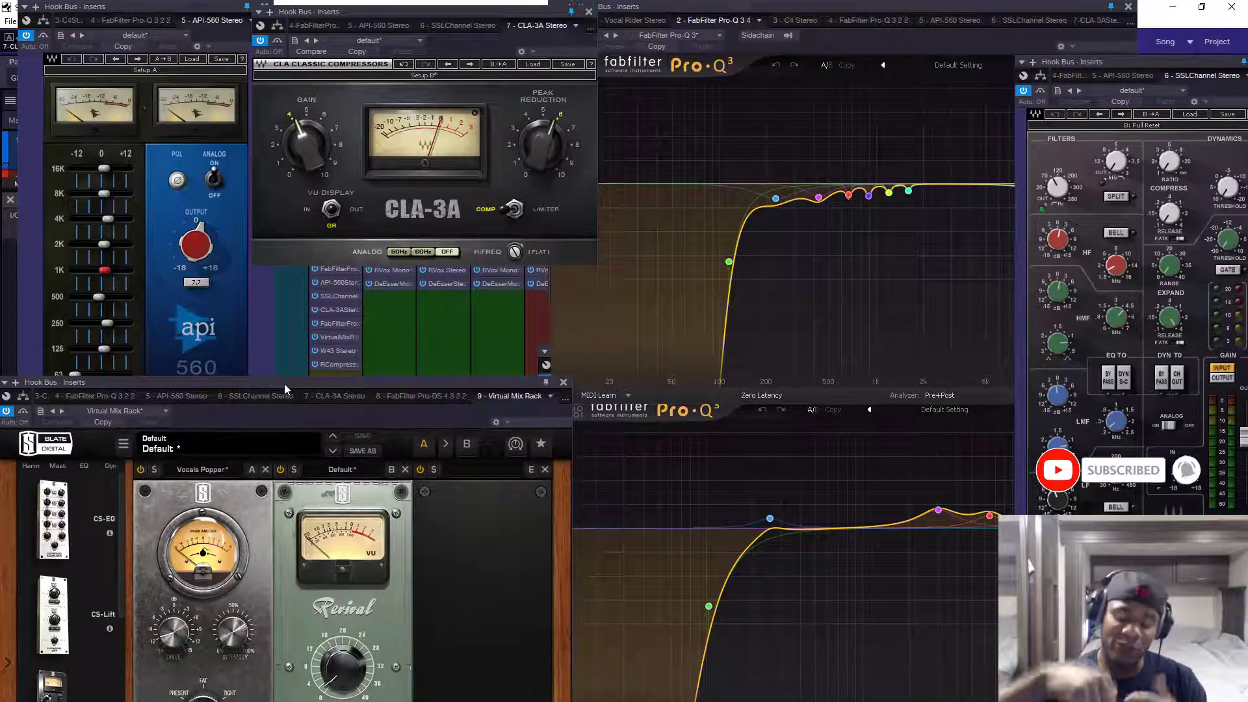
# Step: Select the Hook channel, close Auto-Tune Pro and the CLA-3A, then play and stop the hook
pyautogui.click(409, 334)
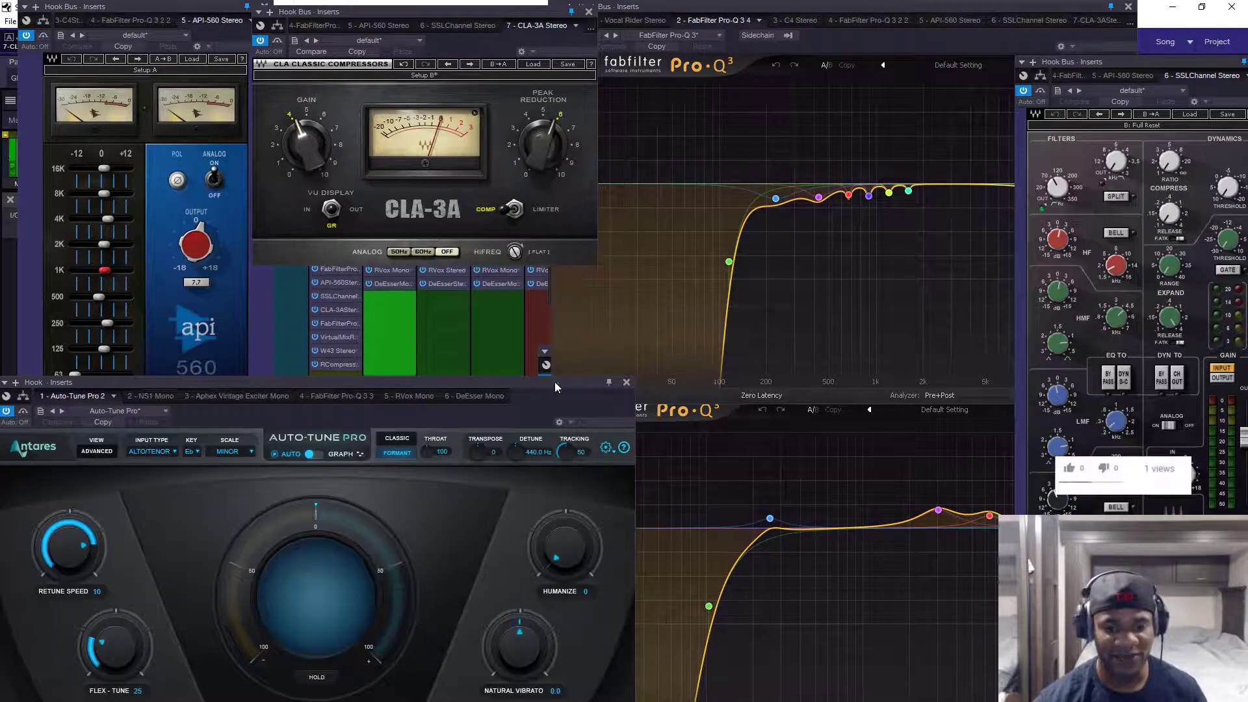
pyautogui.click(627, 382)
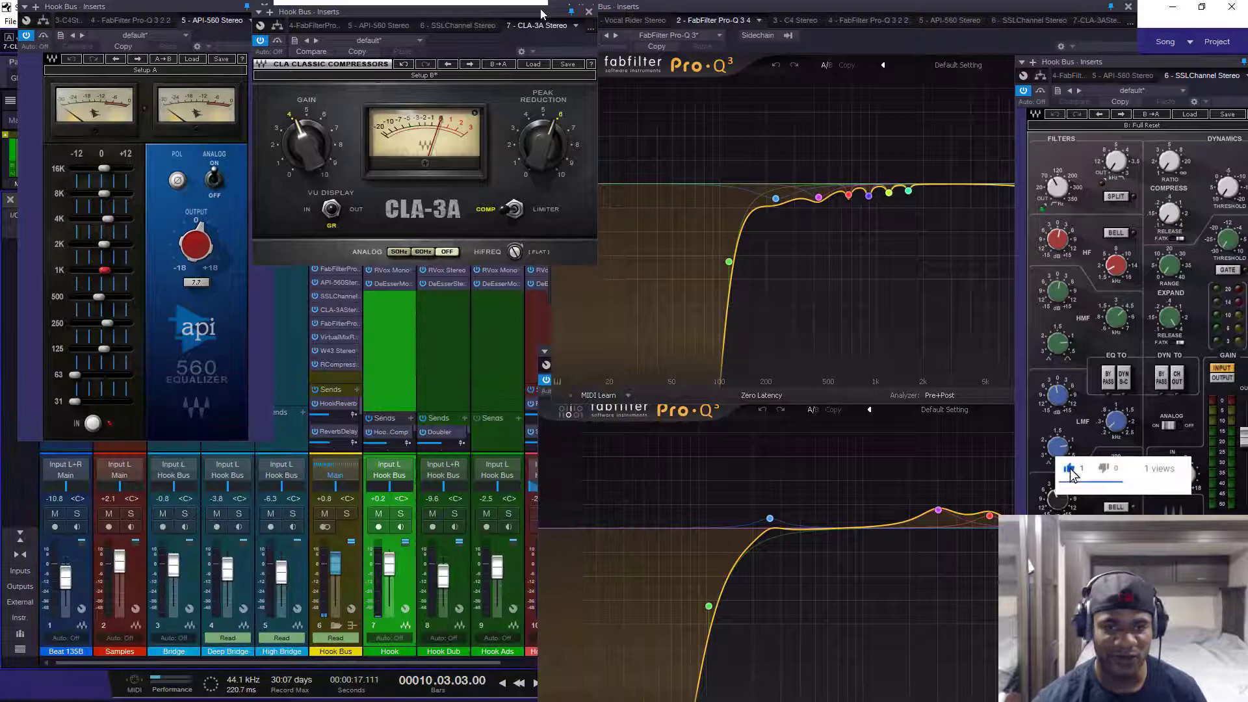
pyautogui.click(587, 11)
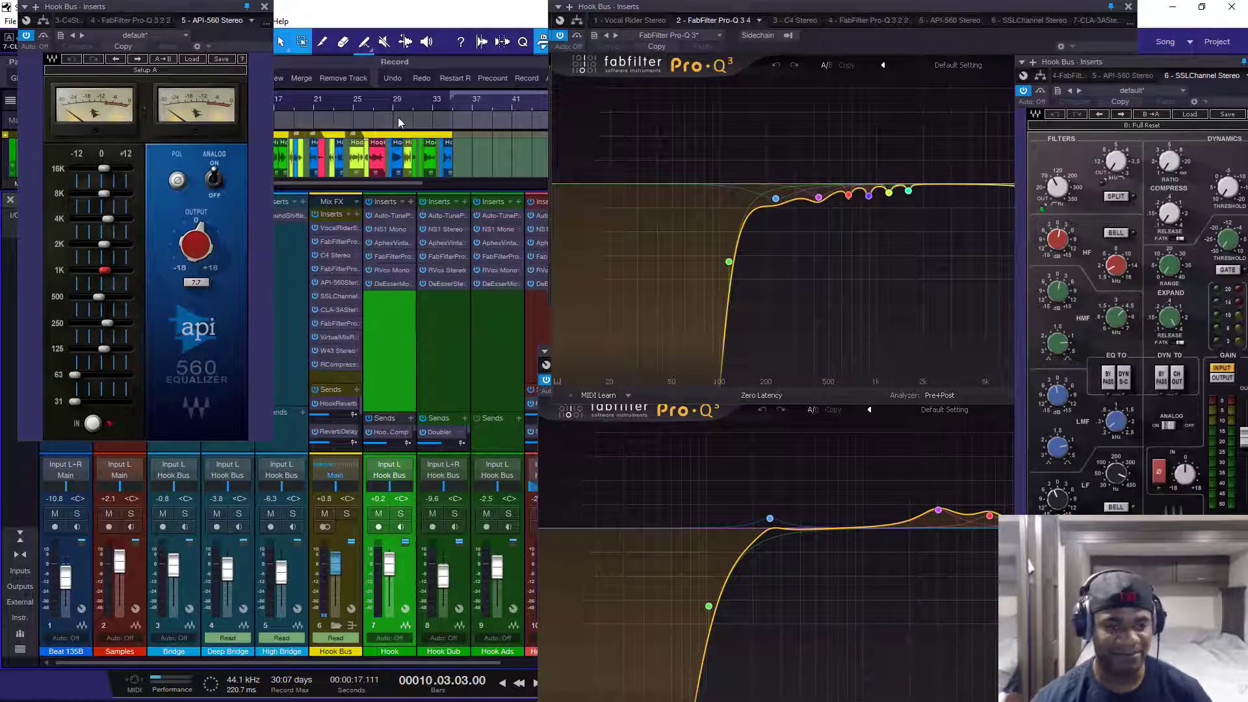
pyautogui.press('space')
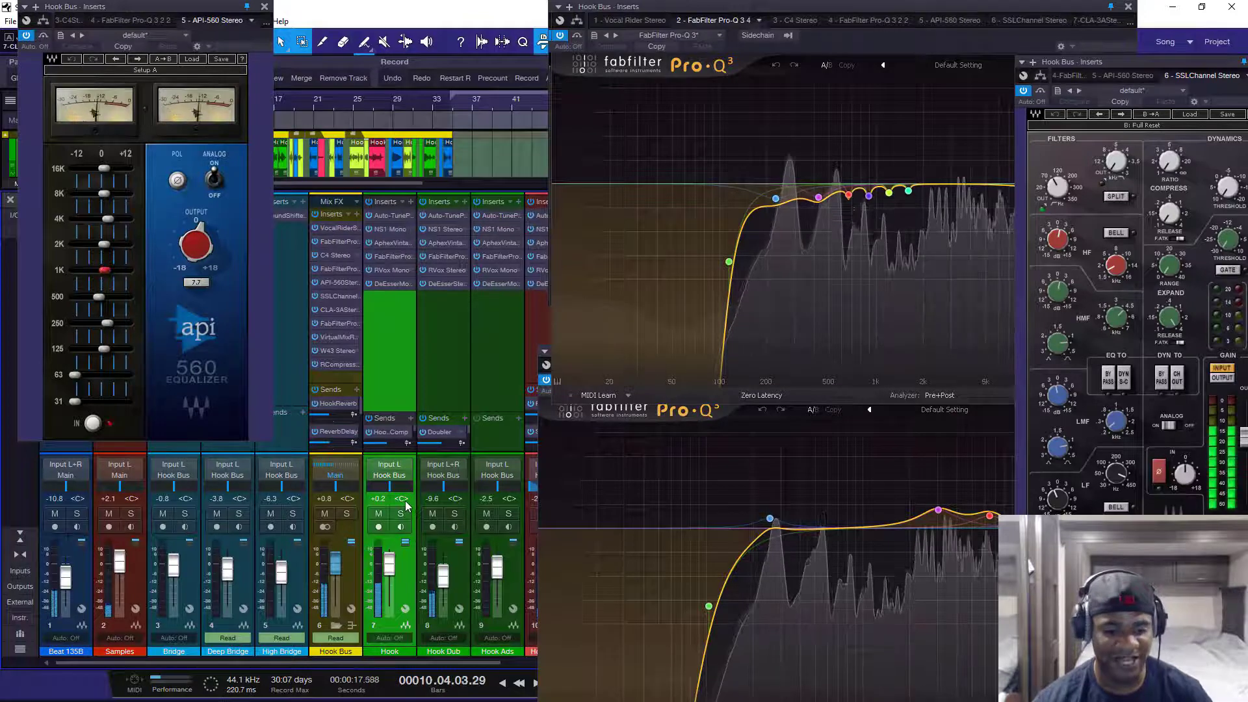
pyautogui.press('space')
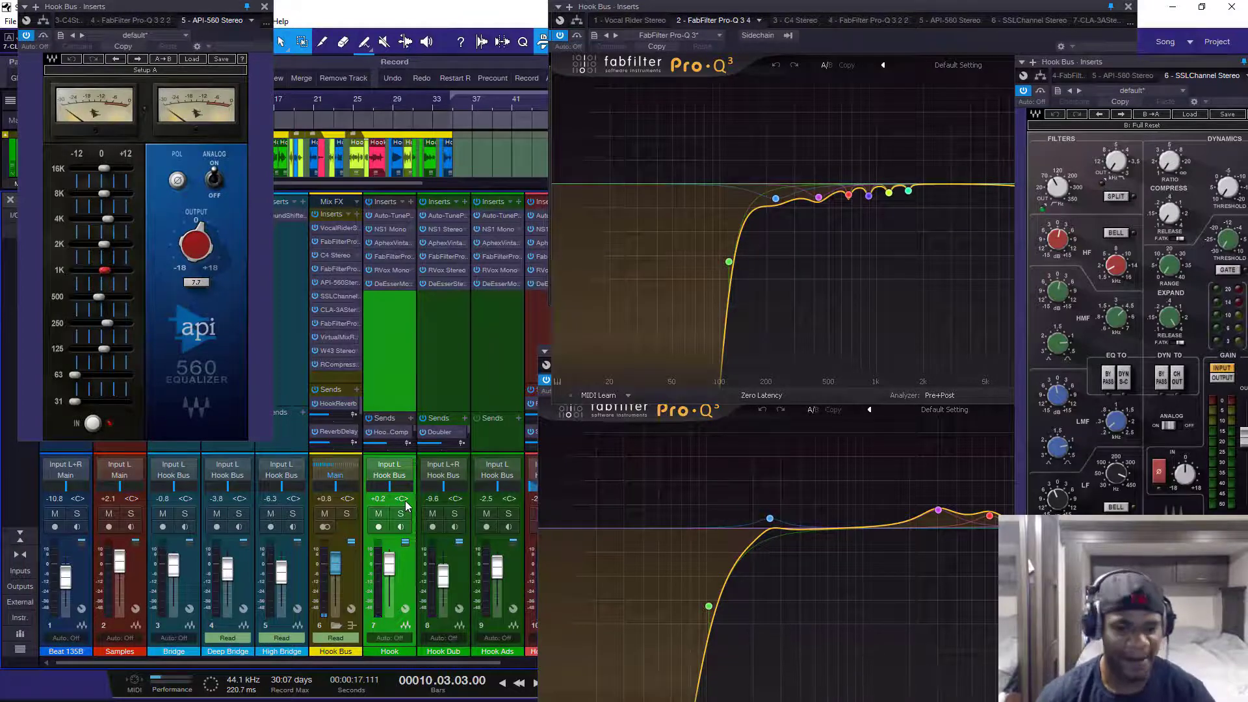
# Step: Bring the slot-2 Pro-Q 3 forward and read its 115 Hz low cut, 21.5 kHz high cut and mid dips
pyautogui.moveTo(663, 9); pyautogui.dragTo(586, 13)
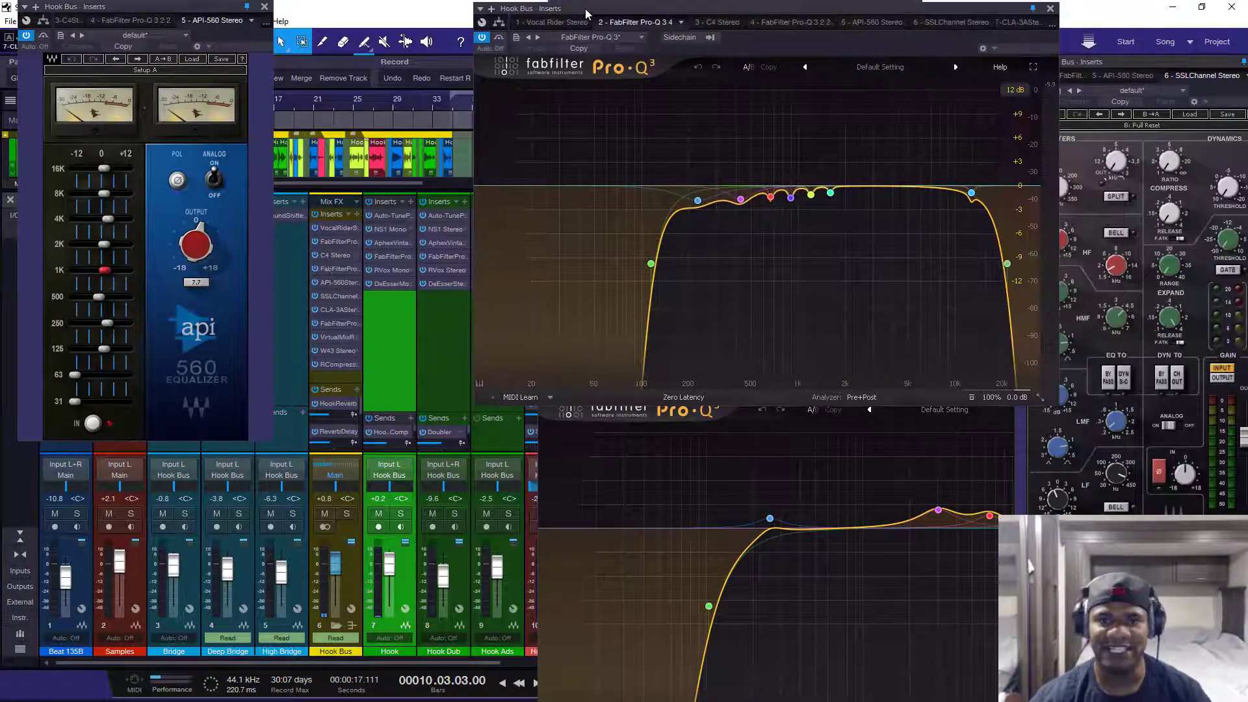
pyautogui.moveTo(674, 268)
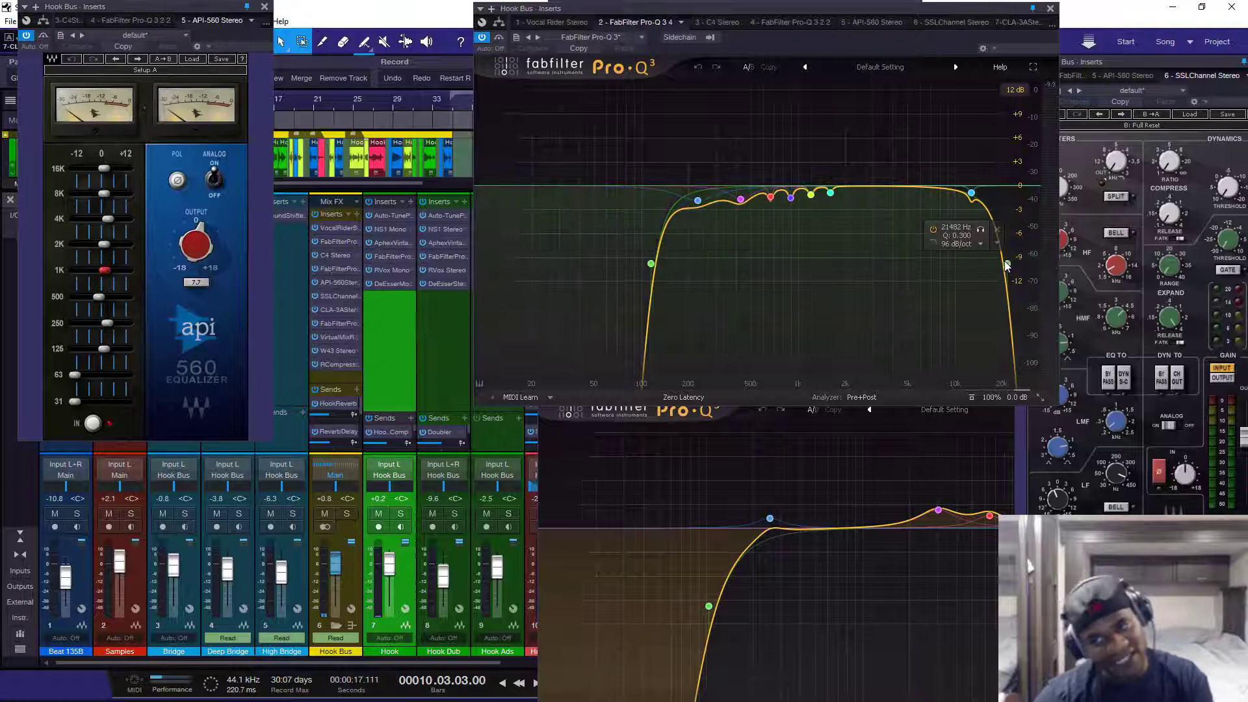
pyautogui.moveTo(965, 217)
pyautogui.moveTo(823, 250)
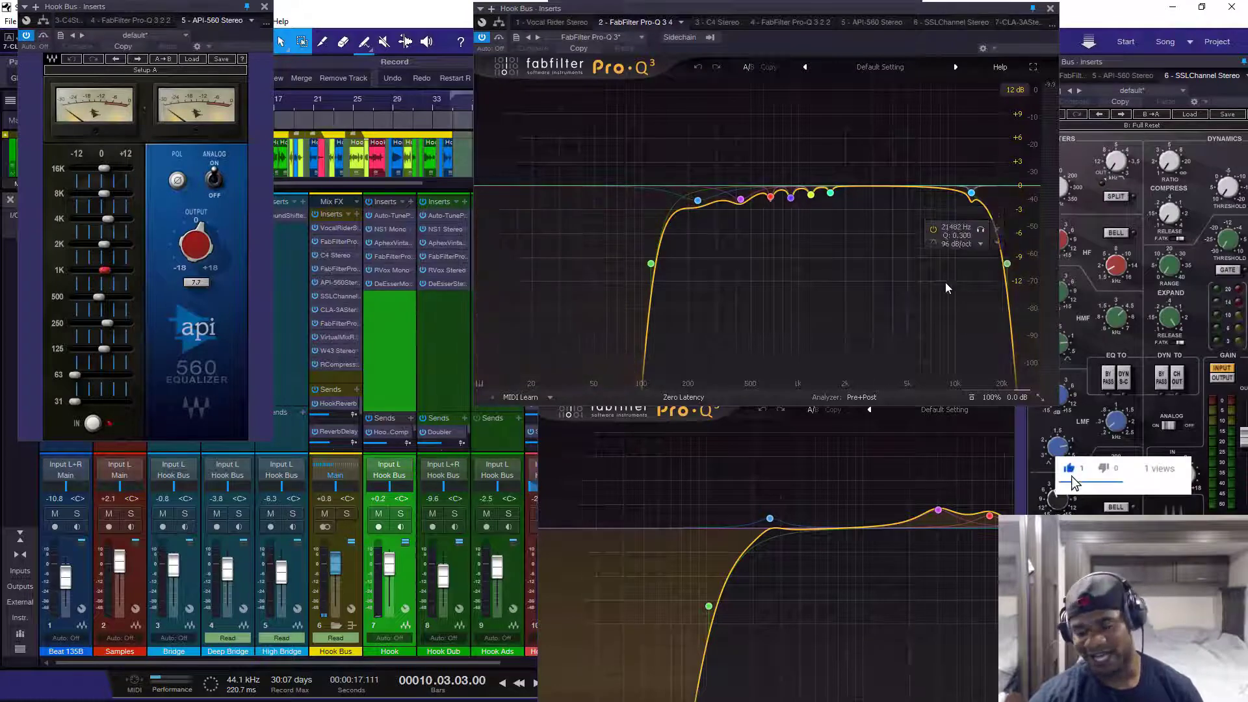
# Step: Close the slot-2 Pro-Q 3 and move the slot-4 Pro-Q 3 up beside the C4 Multiband
pyautogui.click(1049, 9)
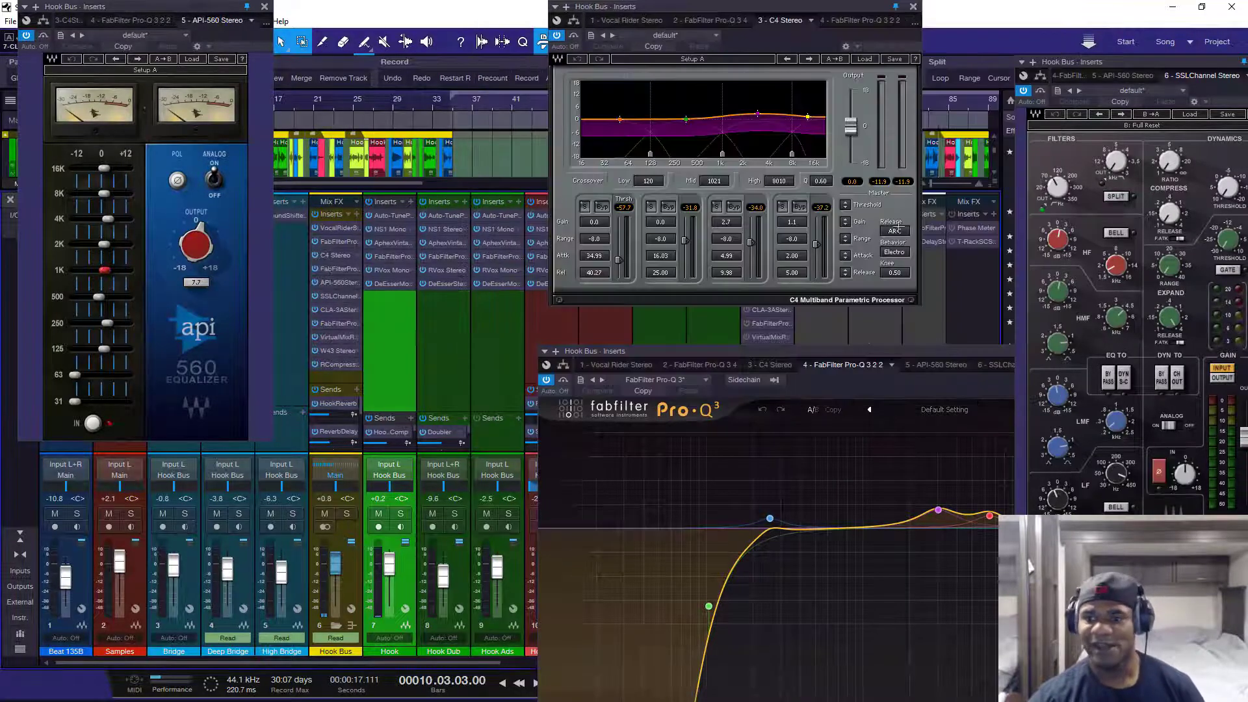
pyautogui.moveTo(845, 365); pyautogui.dragTo(620, 296)
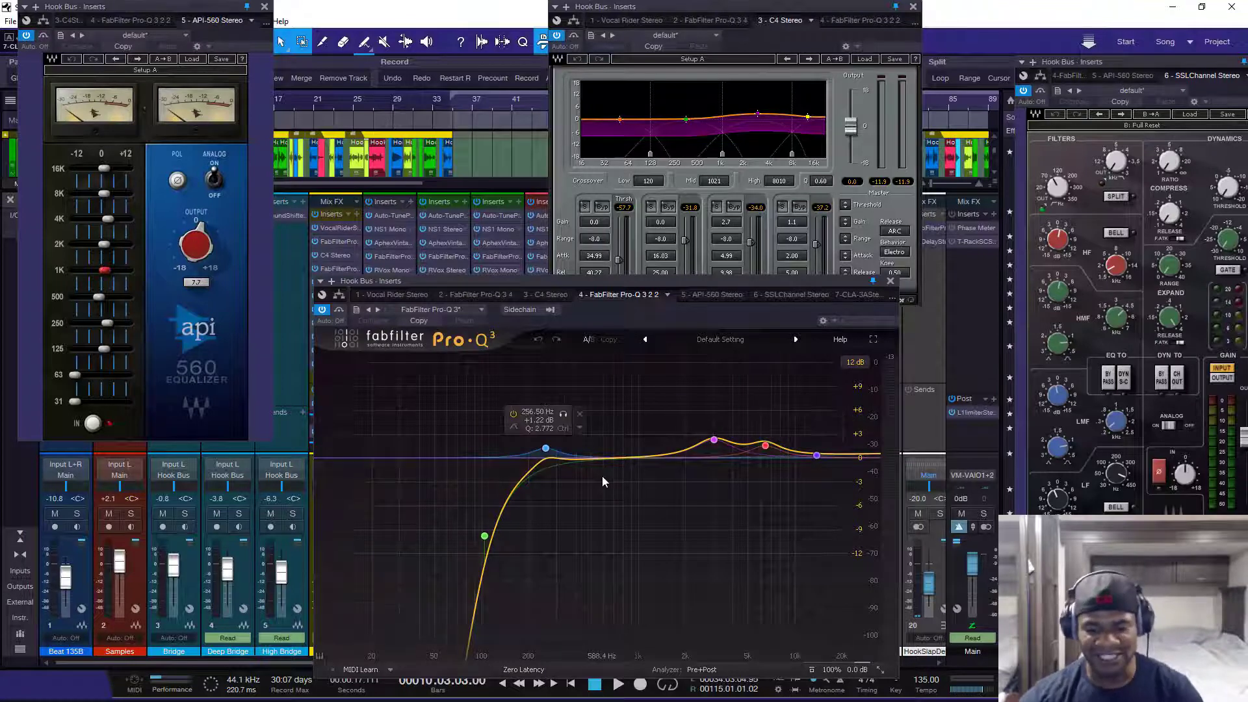
# Step: Play the hook briefly through the slot-4 Pro-Q 3, then close that EQ window
pyautogui.press('space')
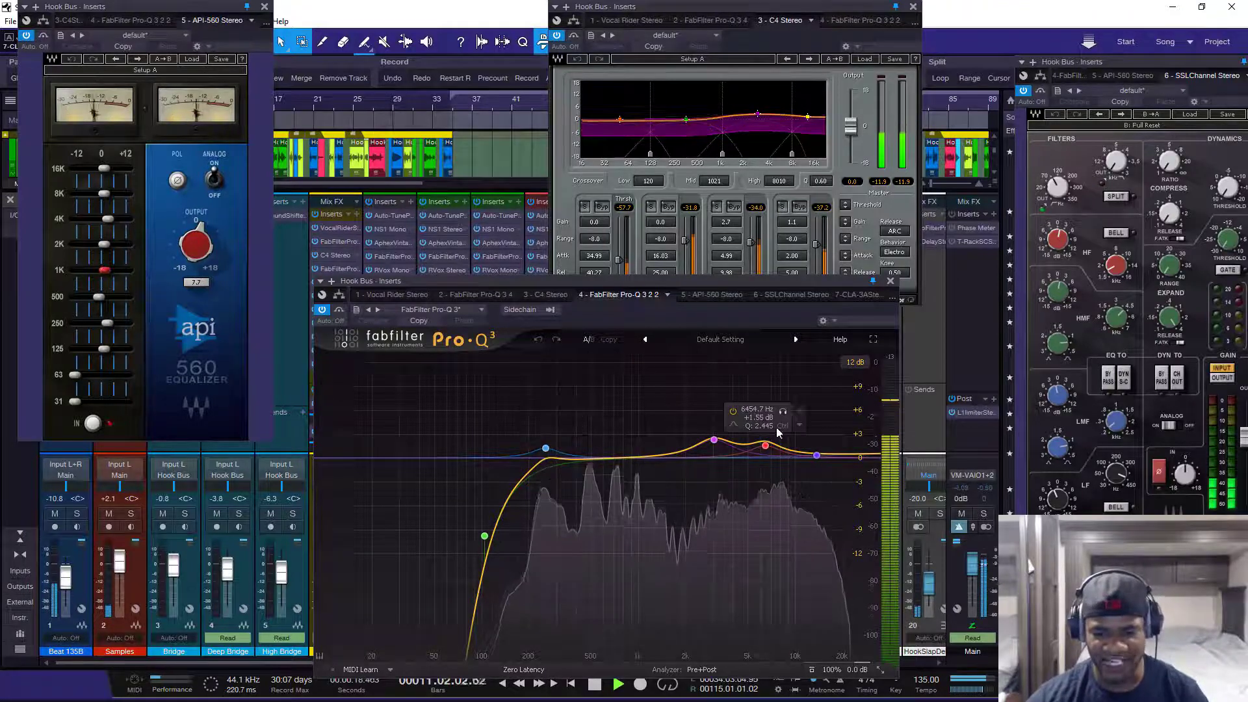
pyautogui.press('space')
pyautogui.click(890, 281)
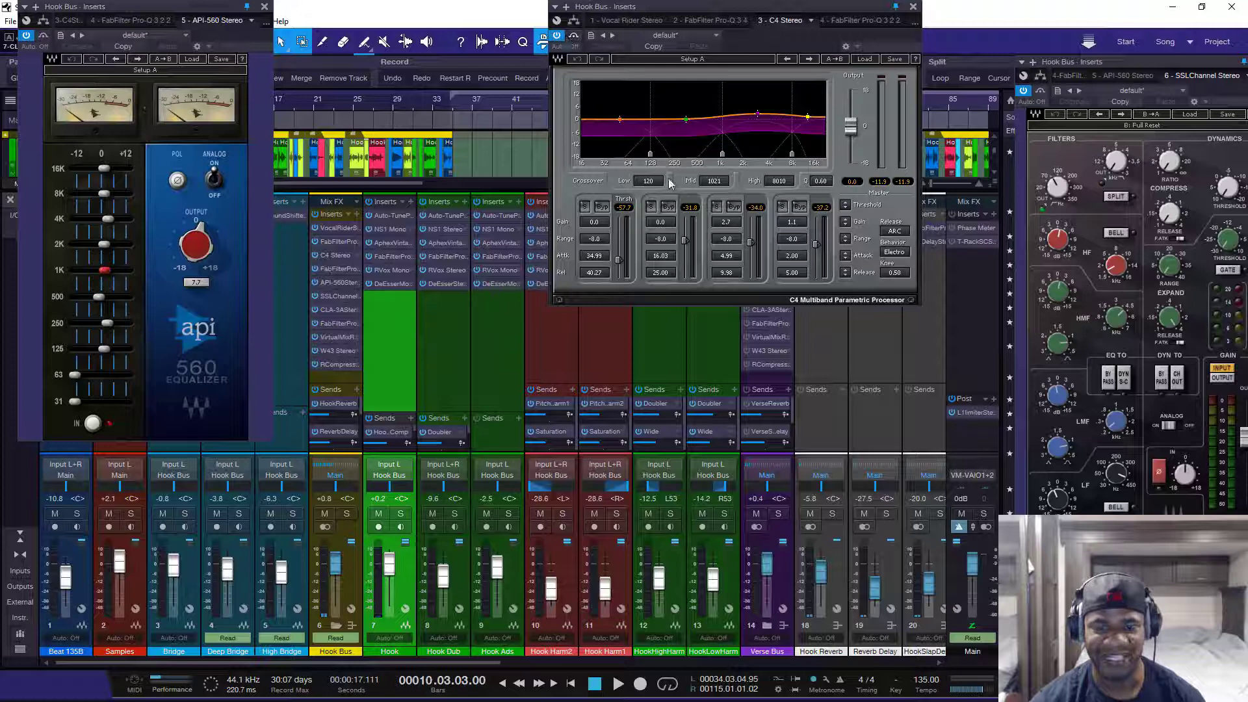
# Step: Audition the C4's low and second bands soloed in turn during playback
pyautogui.press('space')
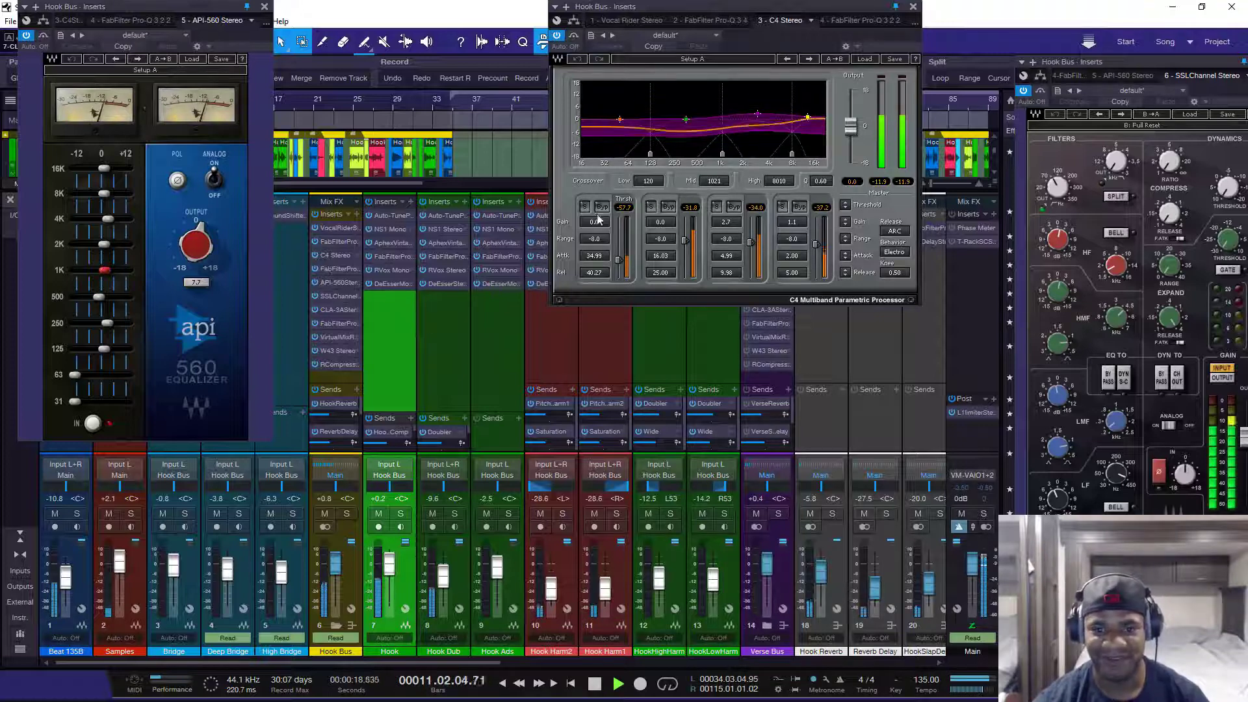
pyautogui.click(586, 208)
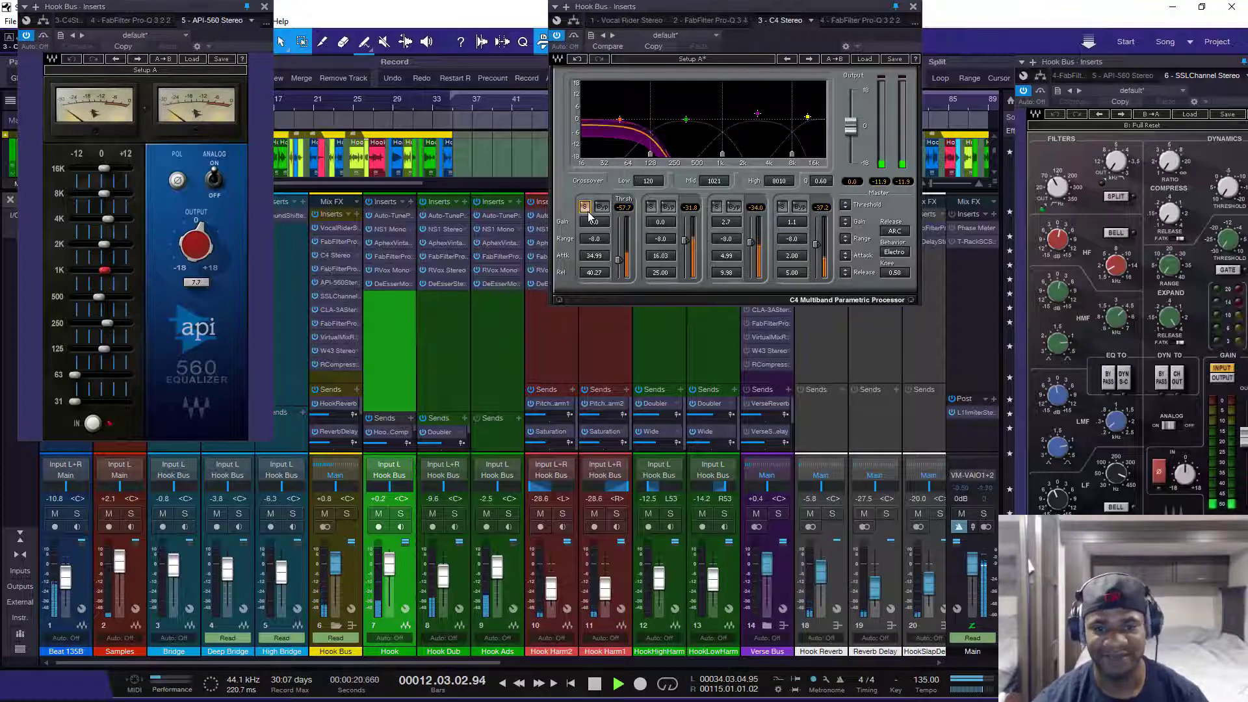
pyautogui.click(586, 207)
pyautogui.click(651, 207)
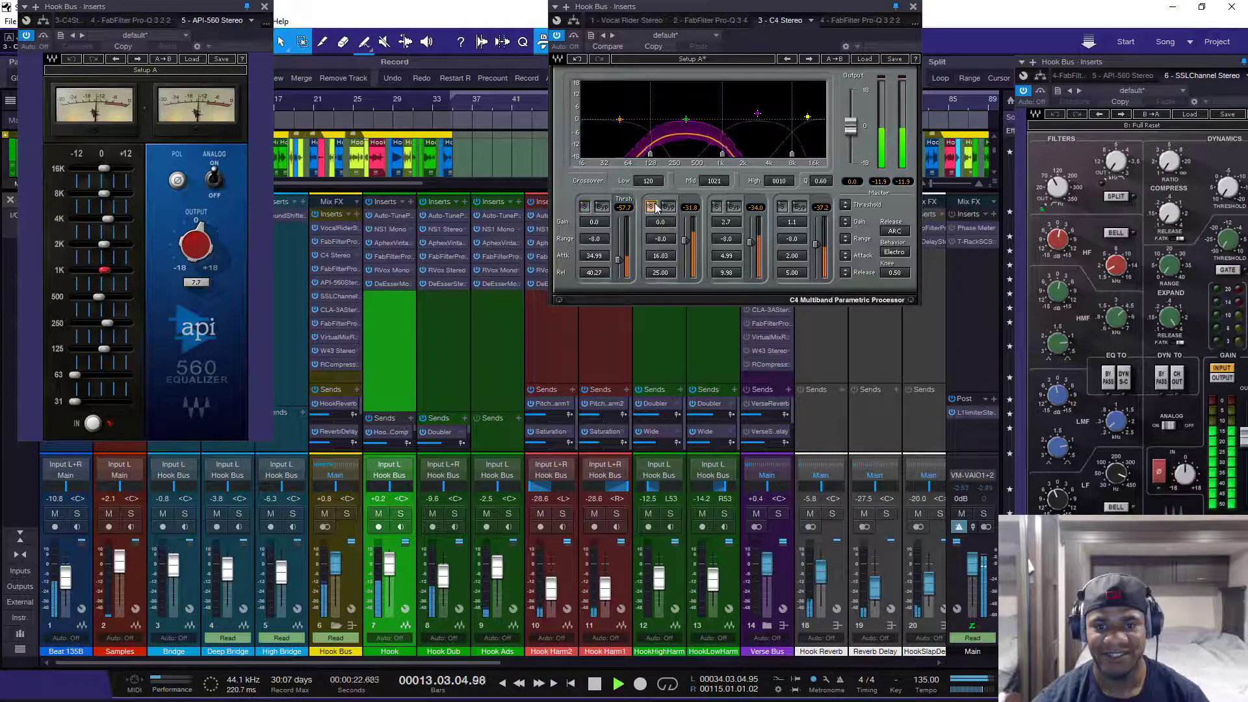
pyautogui.press('space')
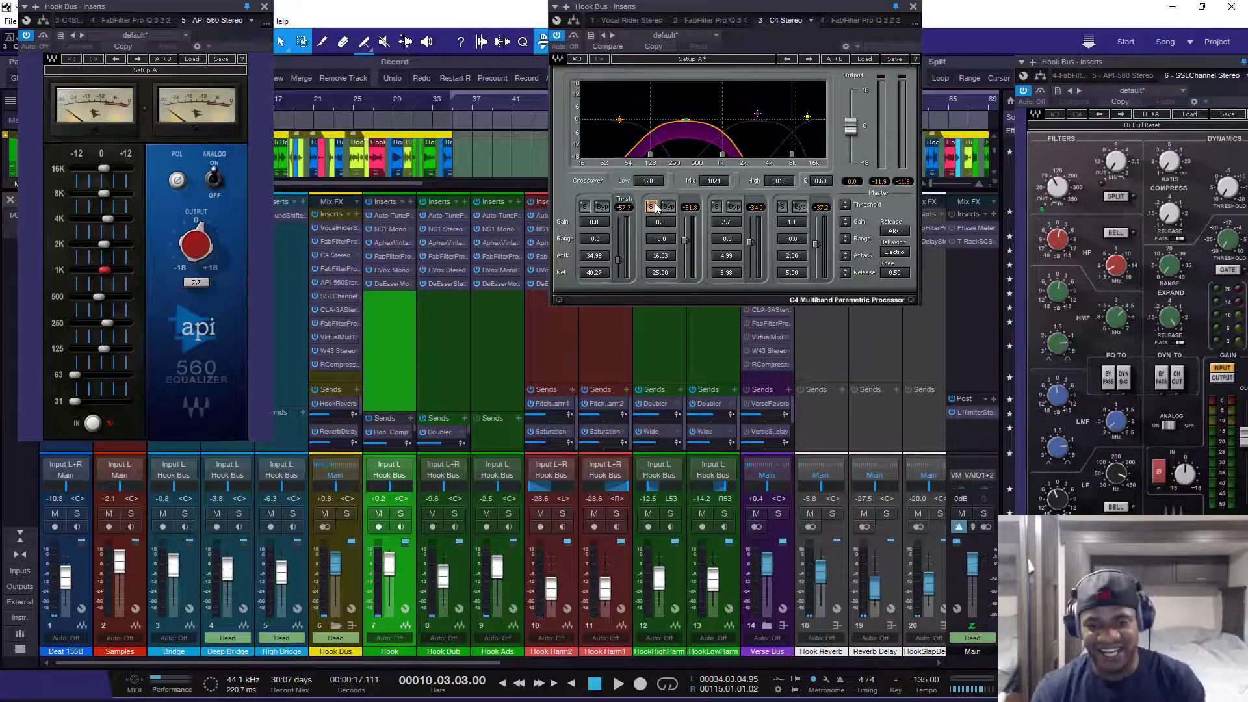
pyautogui.click(651, 206)
pyautogui.press('space')
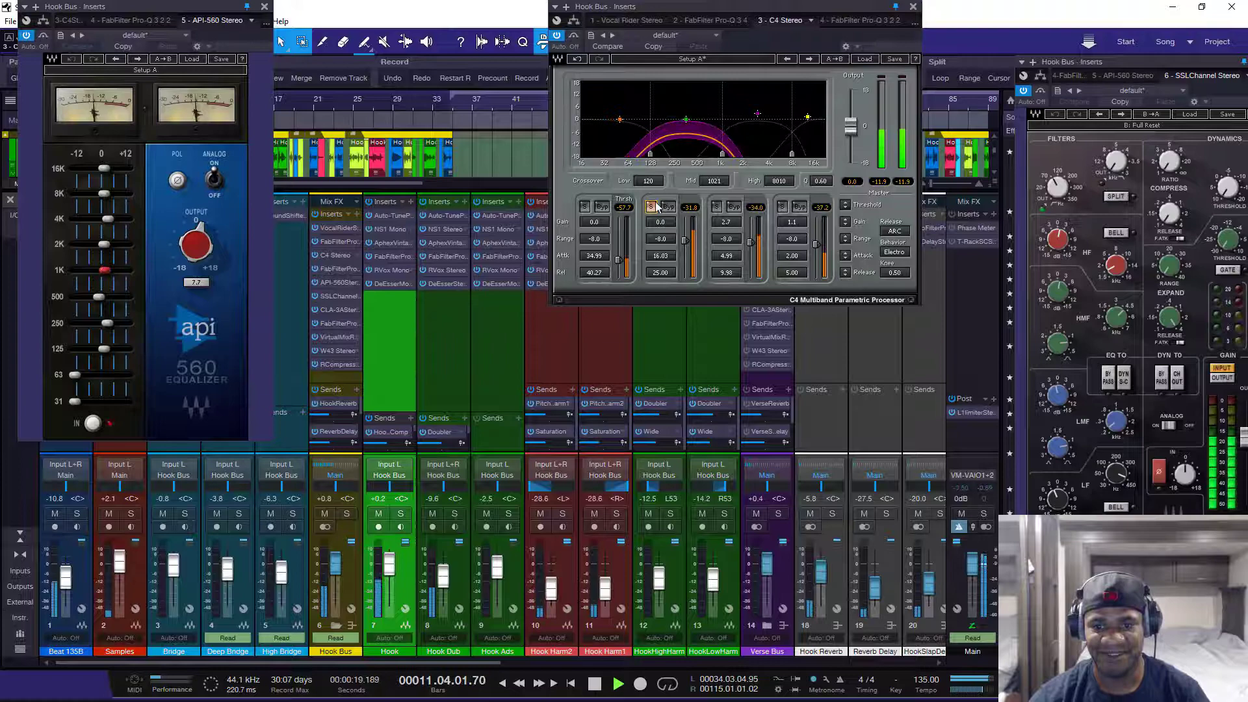
pyautogui.click(717, 208)
pyautogui.press('space')
# Step: Audition the C4's third and fourth bands soloed, then release the solo and stop
pyautogui.click(717, 206)
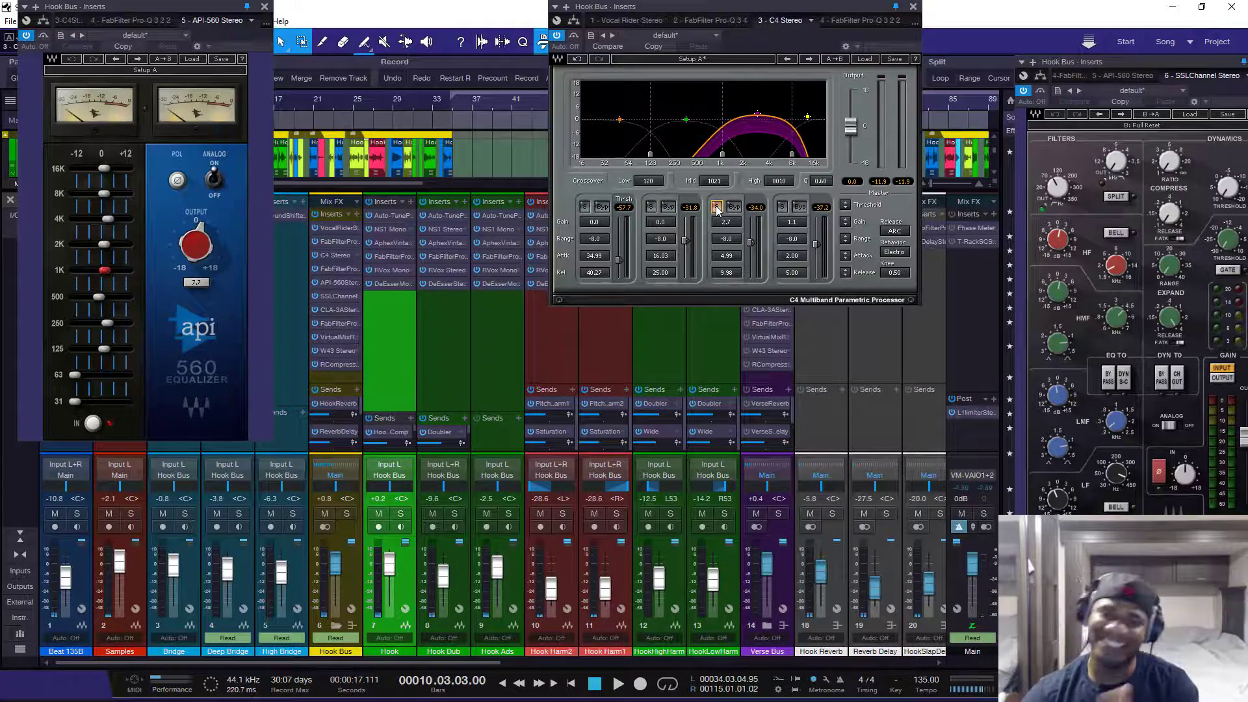
pyautogui.press('space')
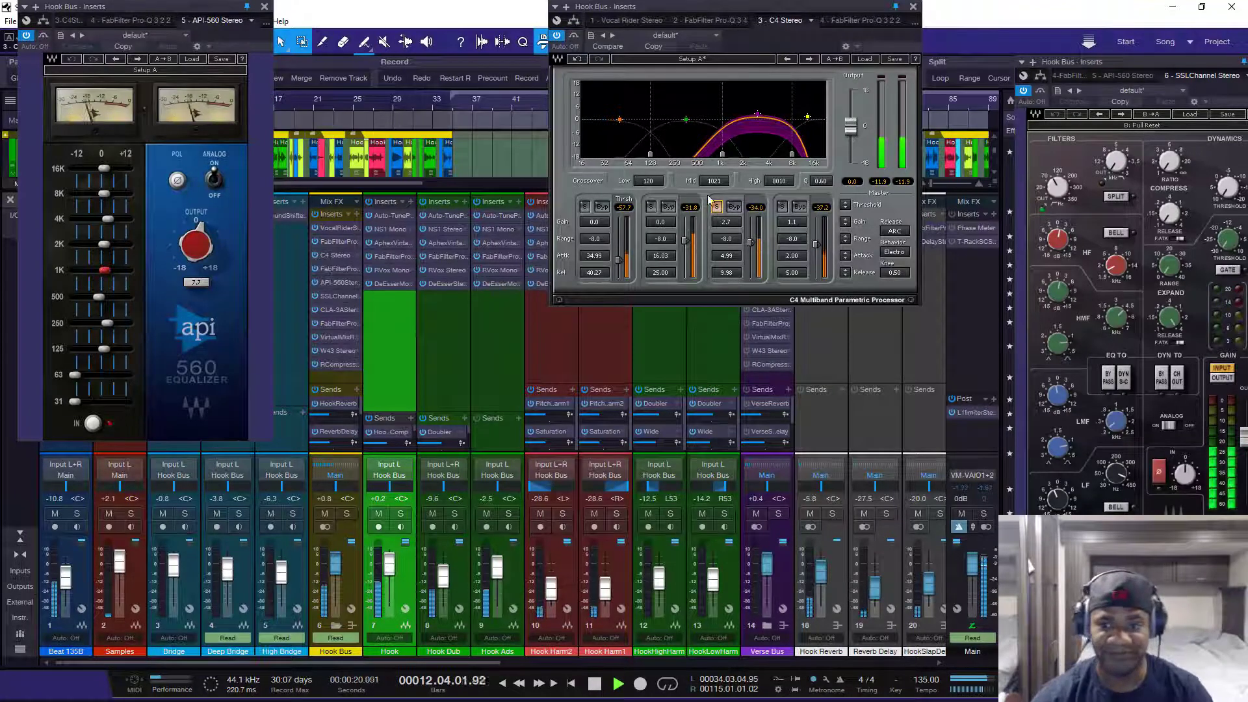
pyautogui.press('space')
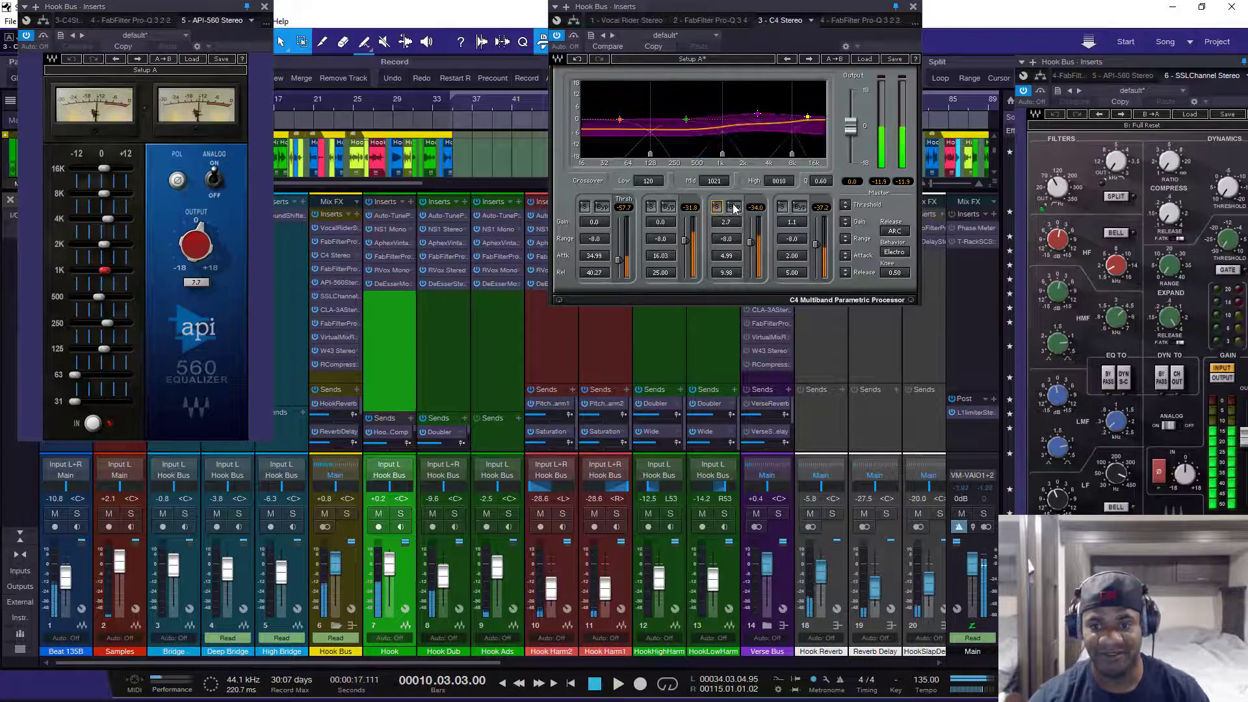
pyautogui.click(782, 207)
pyautogui.press('space')
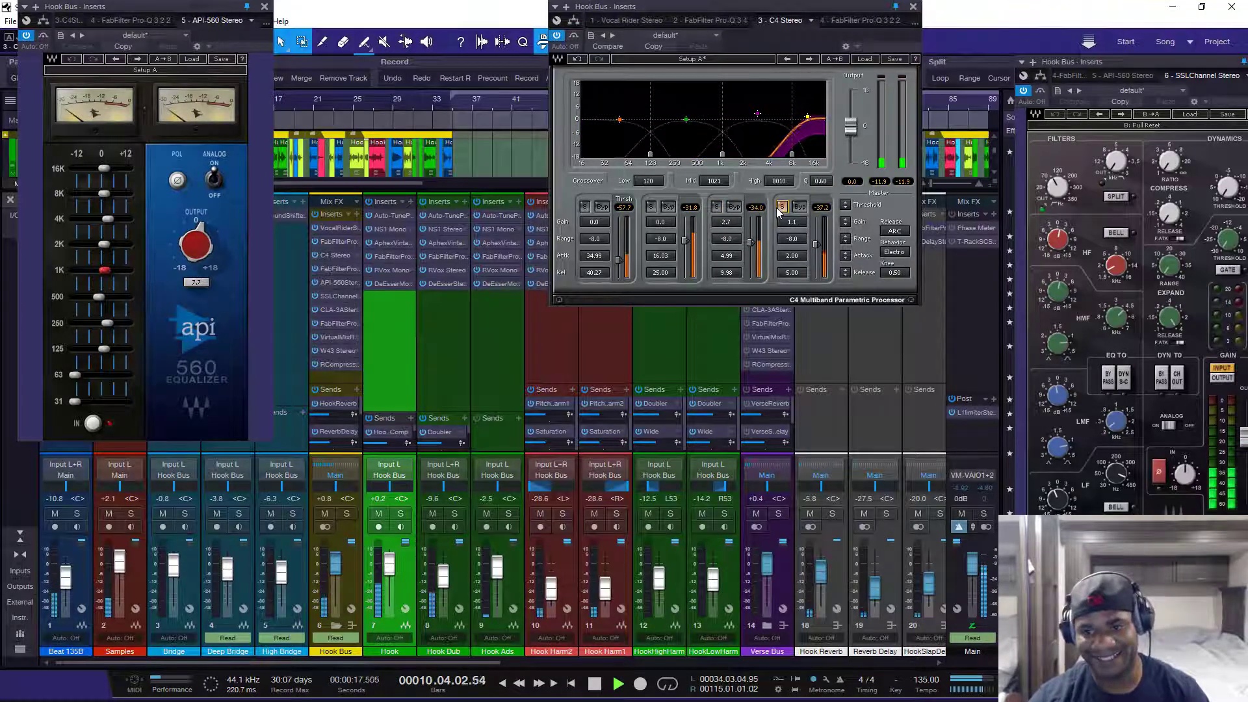
pyautogui.click(782, 206)
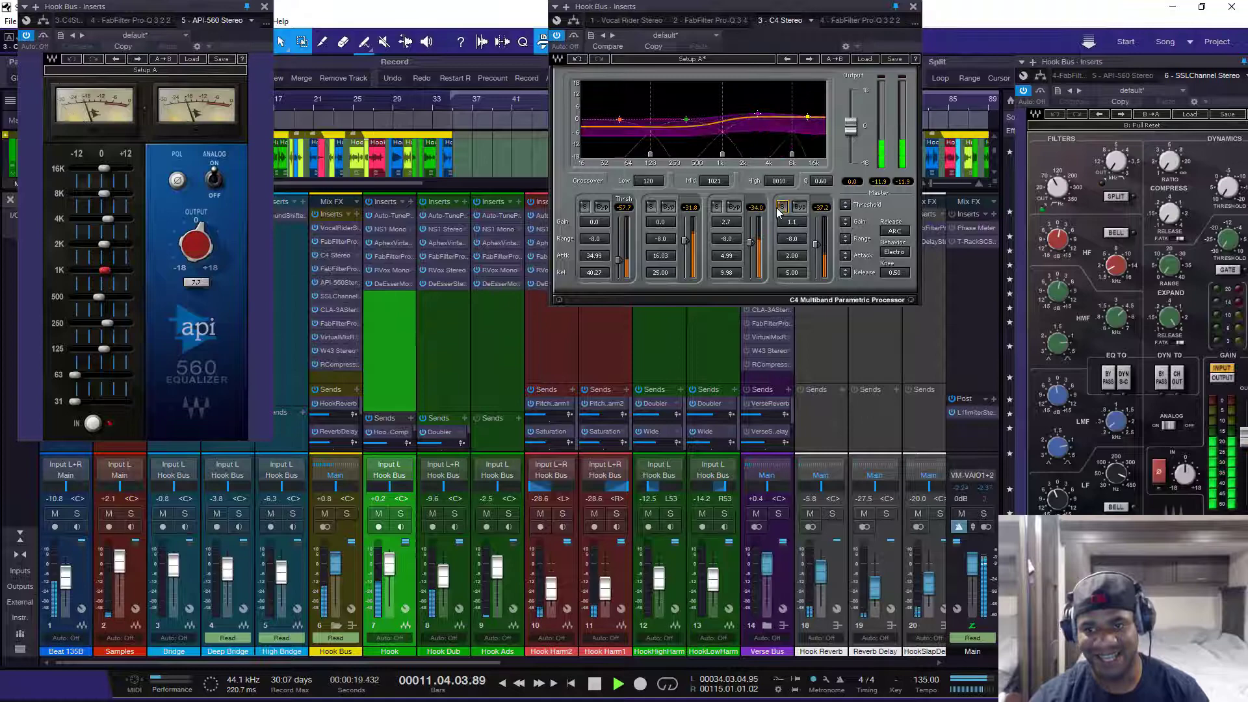
pyautogui.press('space')
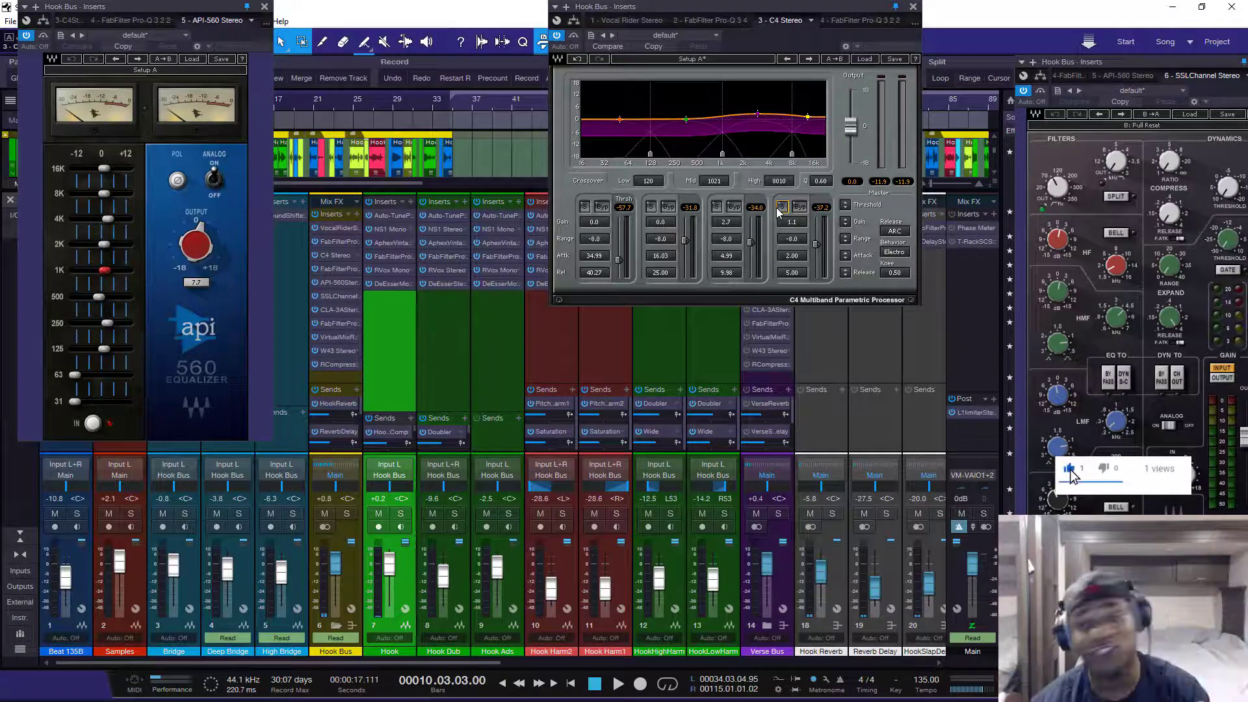
# Step: Close the C4, centre the API 560 window, play briefly, and shift the SSL E-Channel aside
pyautogui.click(914, 7)
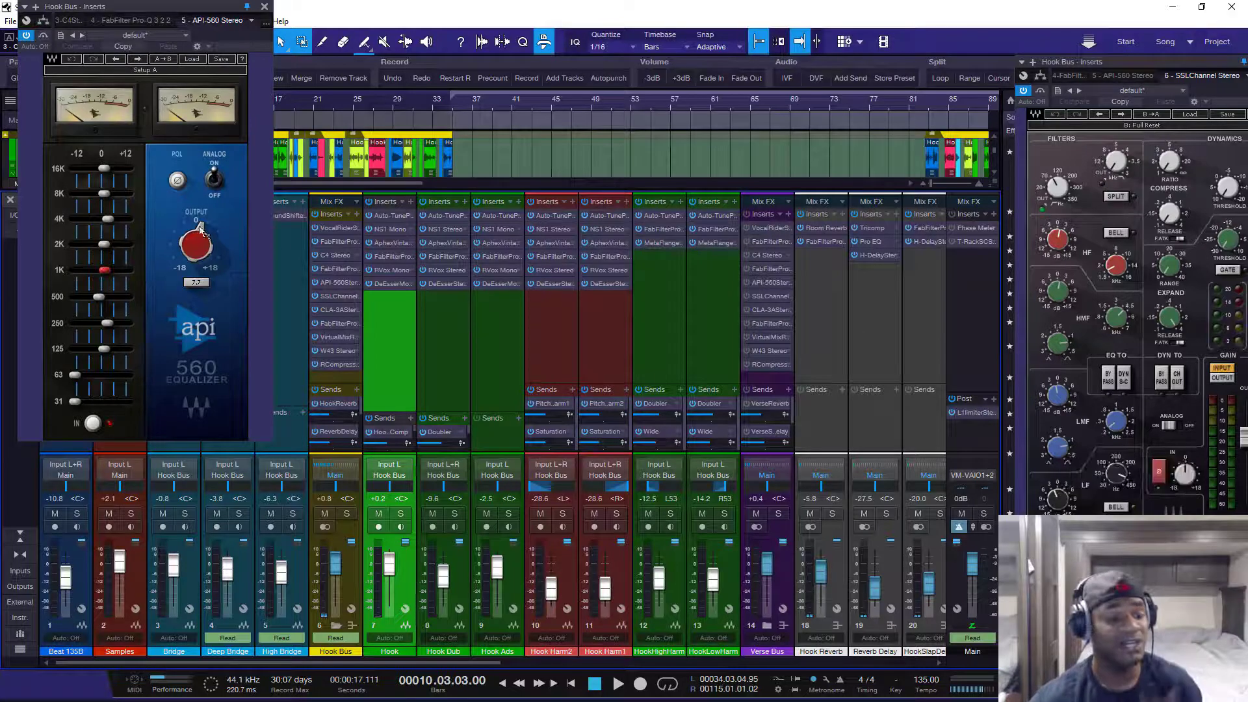
pyautogui.moveTo(186, 10); pyautogui.dragTo(701, 96)
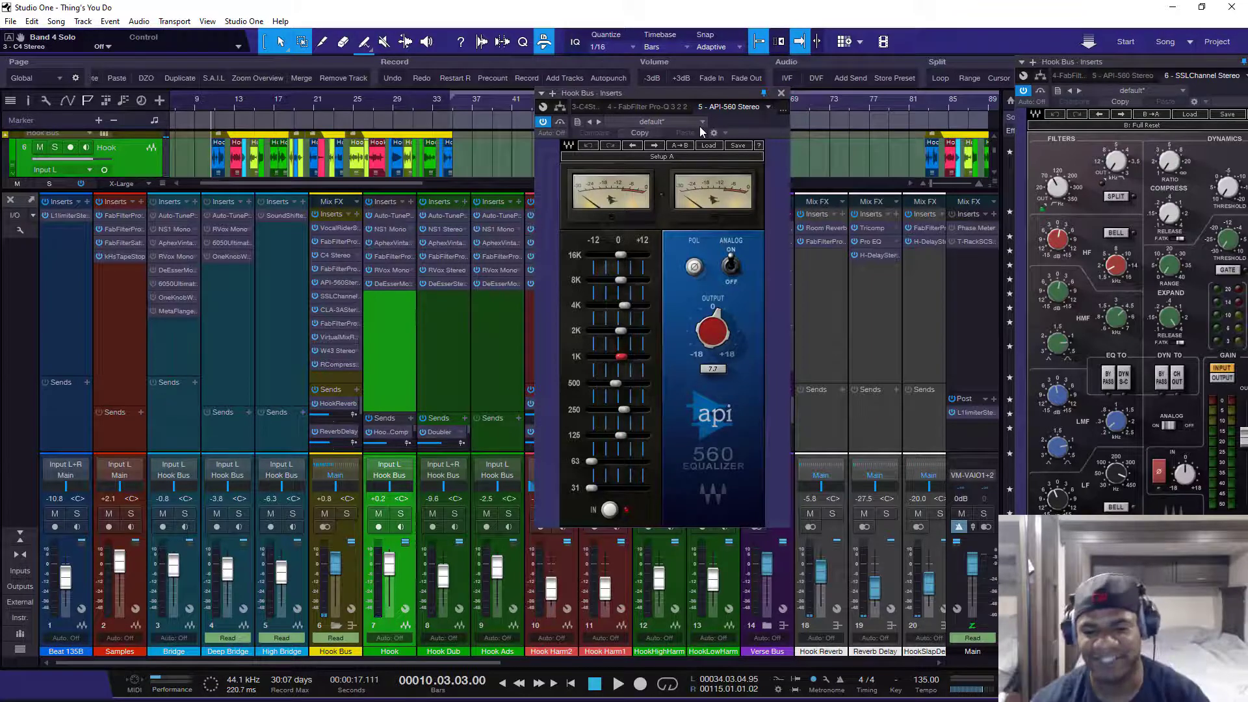
pyautogui.press('space')
pyautogui.press('space')
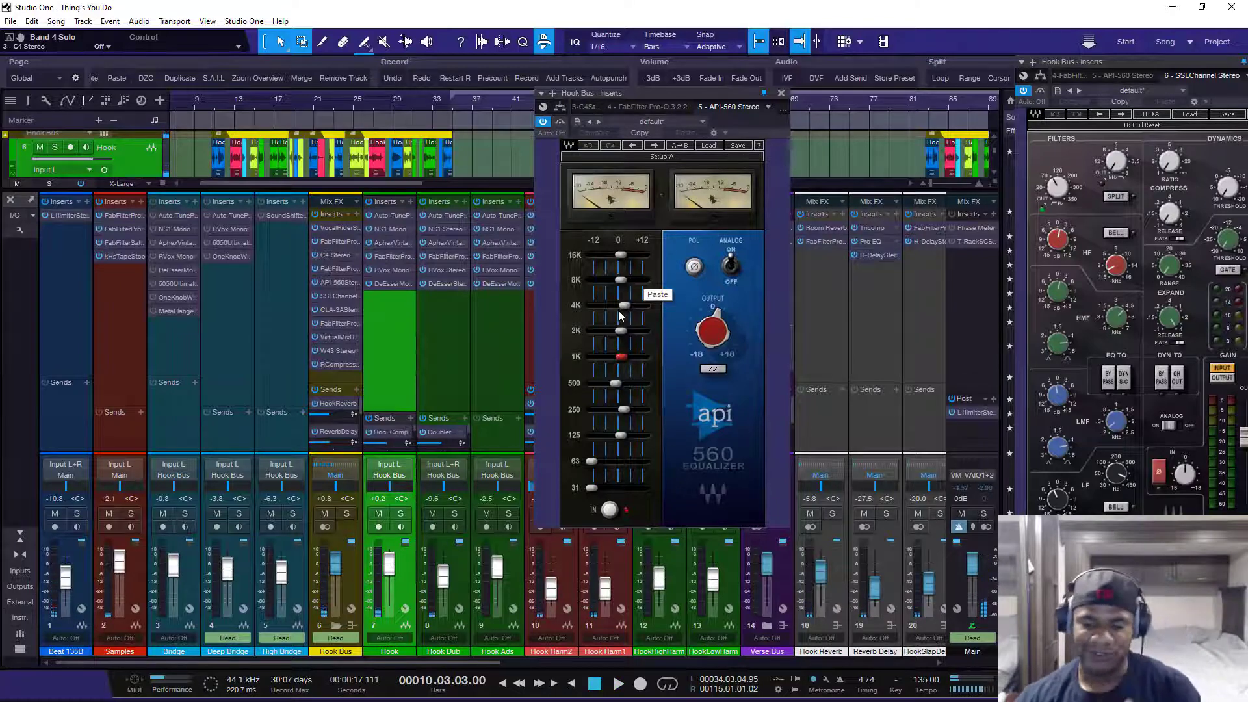
pyautogui.moveTo(1117, 63); pyautogui.dragTo(876, 81)
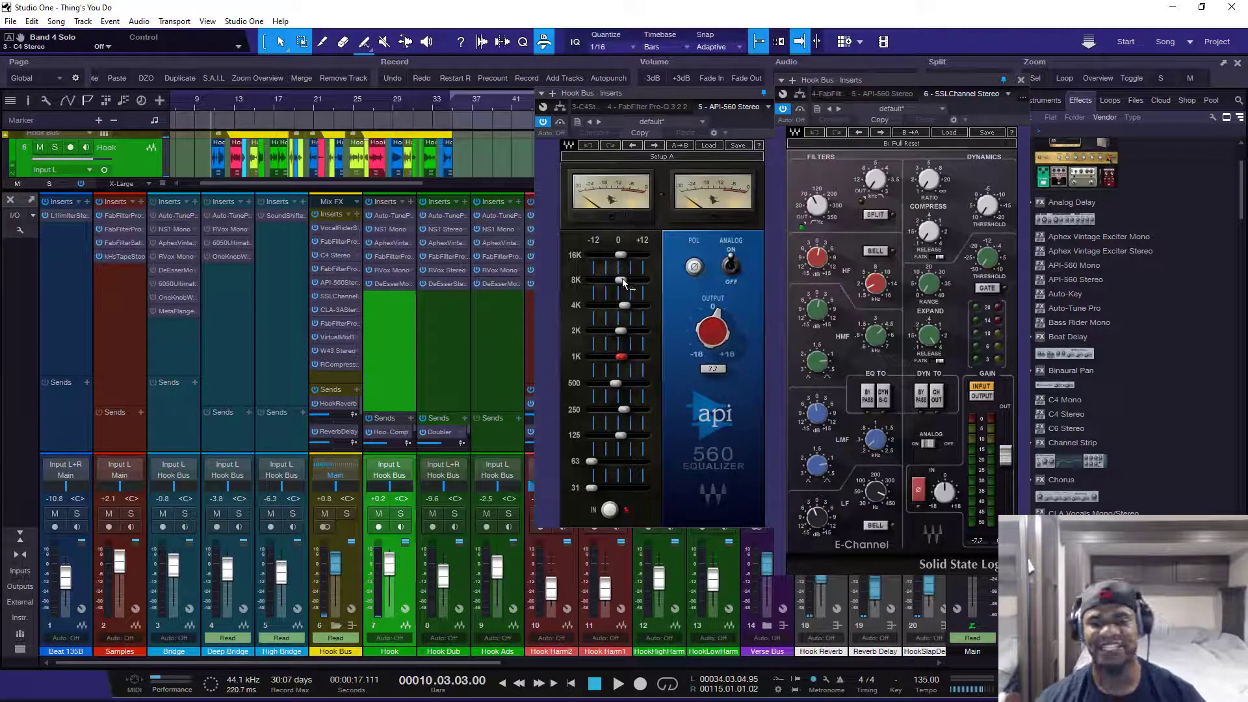
# Step: Audition the hook through the API 560, checking its 1 kHz and 500 Hz bands
pyautogui.click(623, 359)
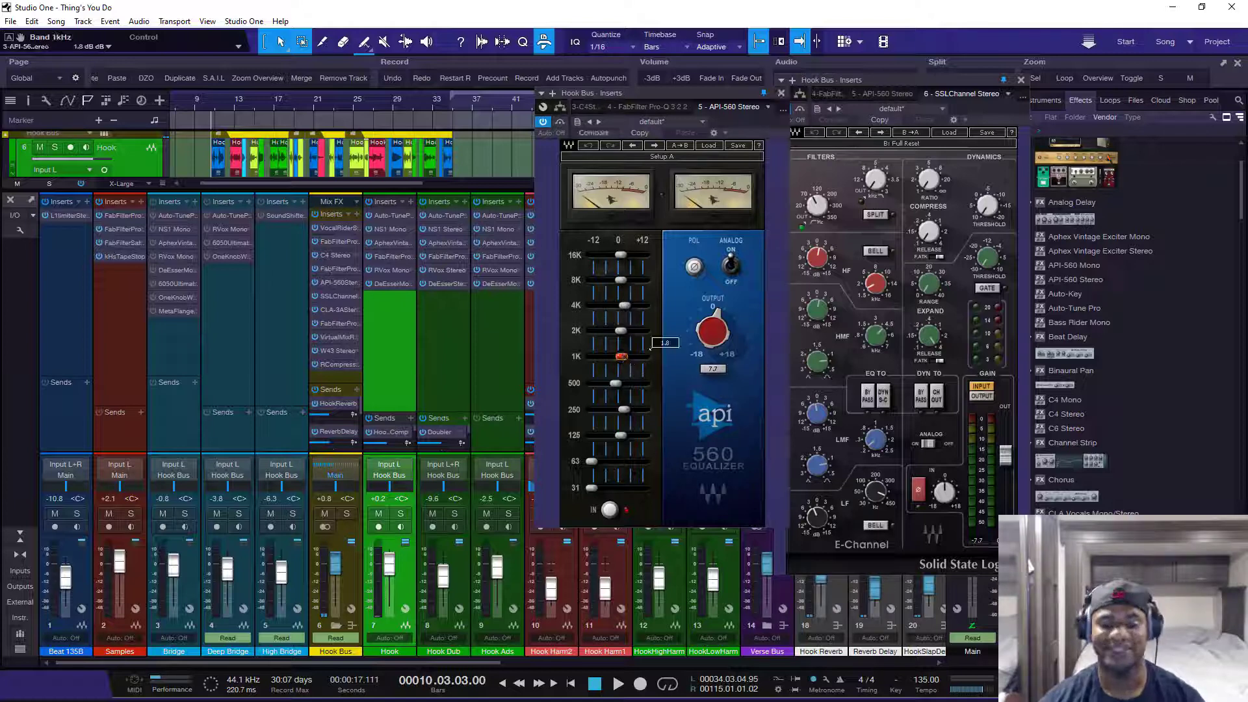
pyautogui.press('space')
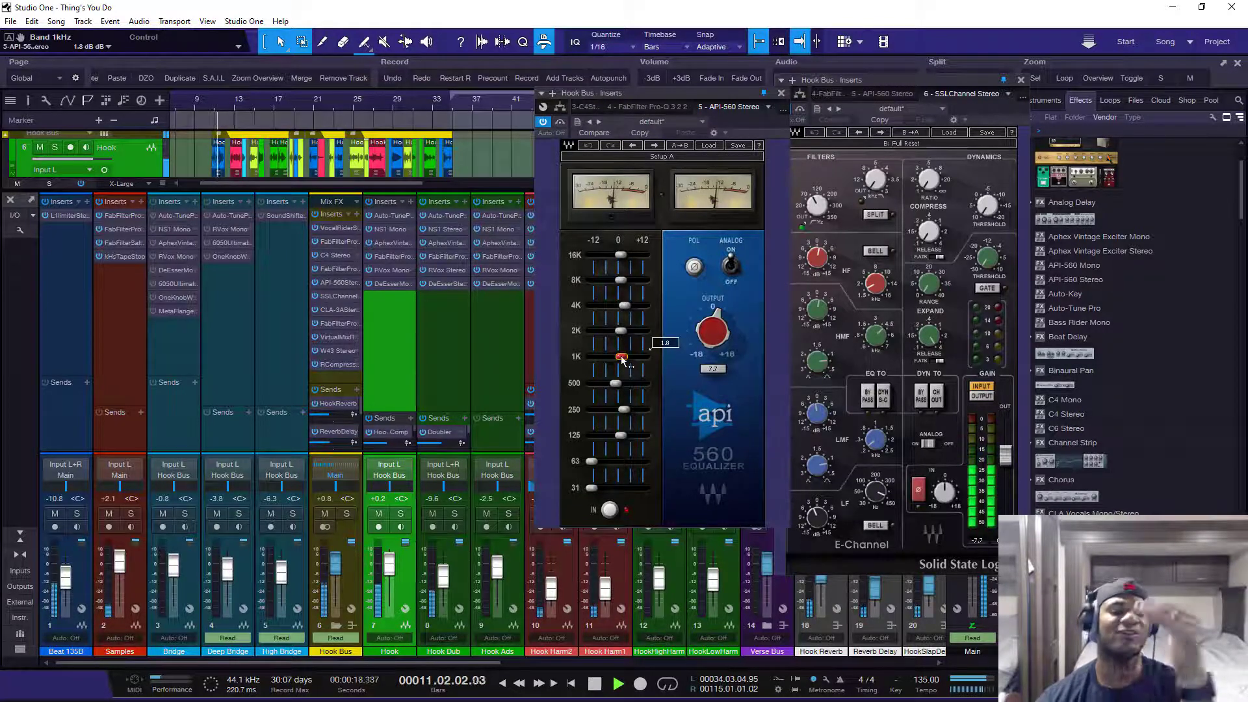
pyautogui.press('space')
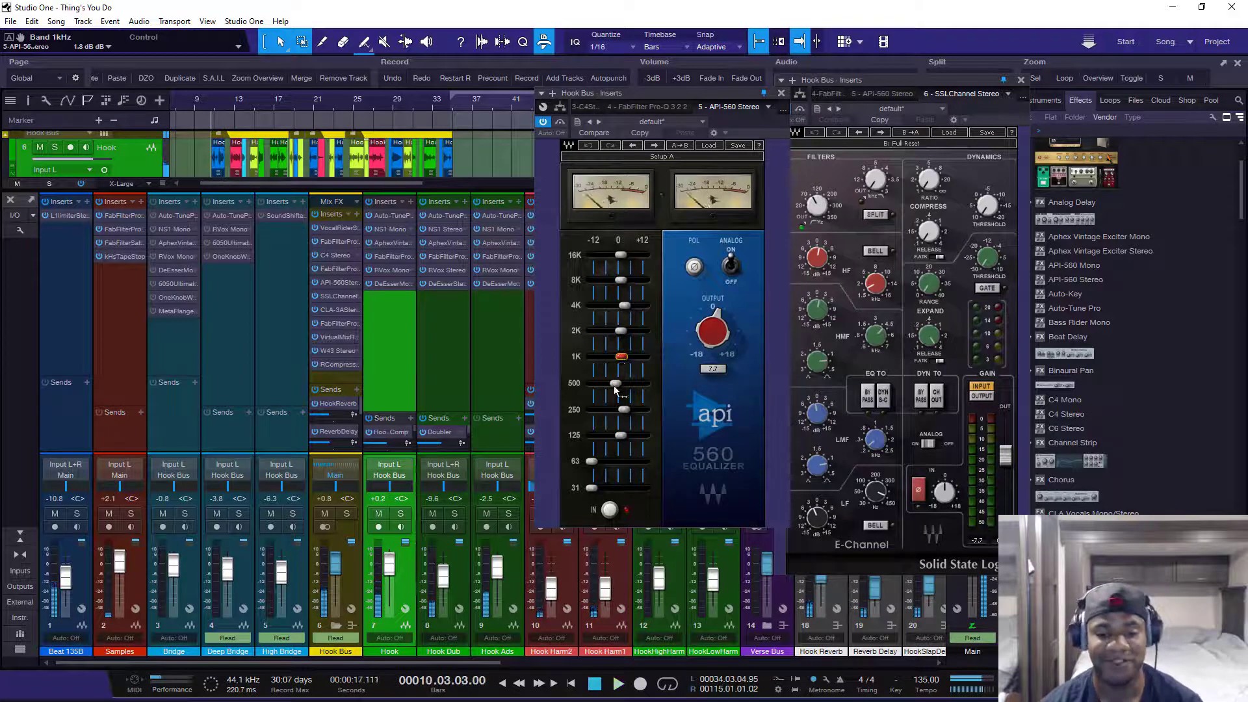
pyautogui.click(615, 386)
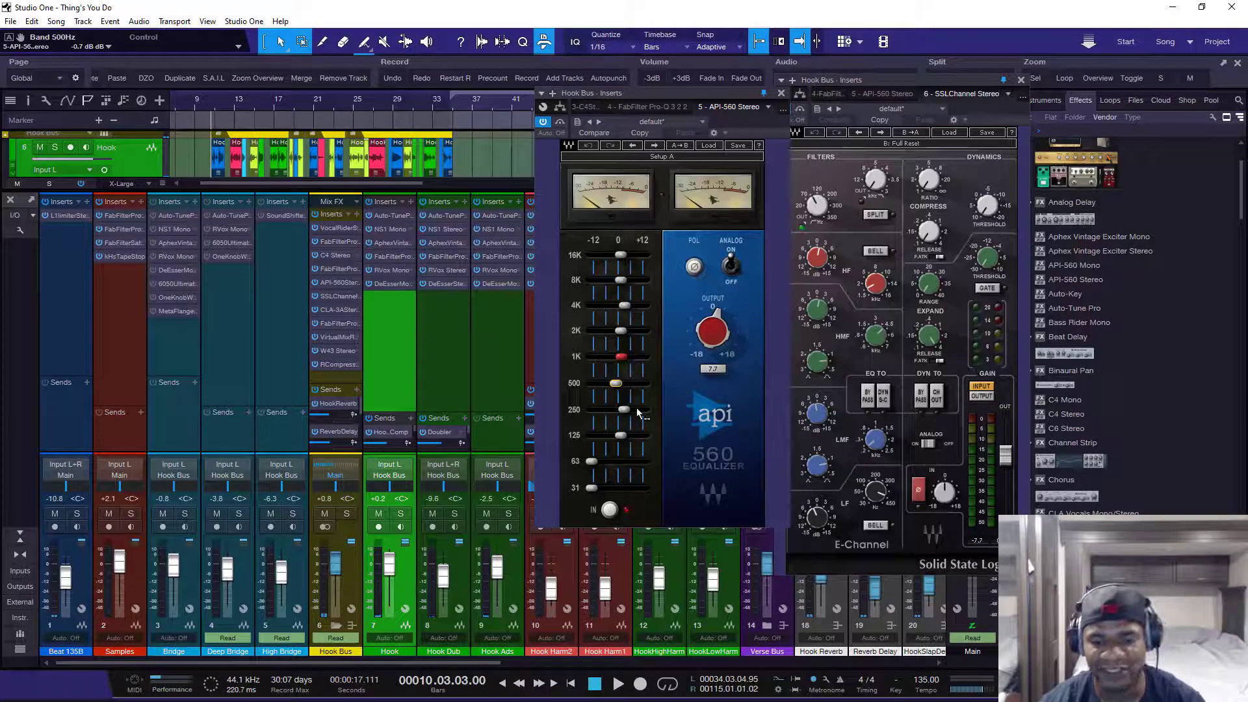
# Step: With the Hook Bus soloed, push the 250 Hz band to +12 dB, then back to about +3 dB
pyautogui.moveTo(623, 408)
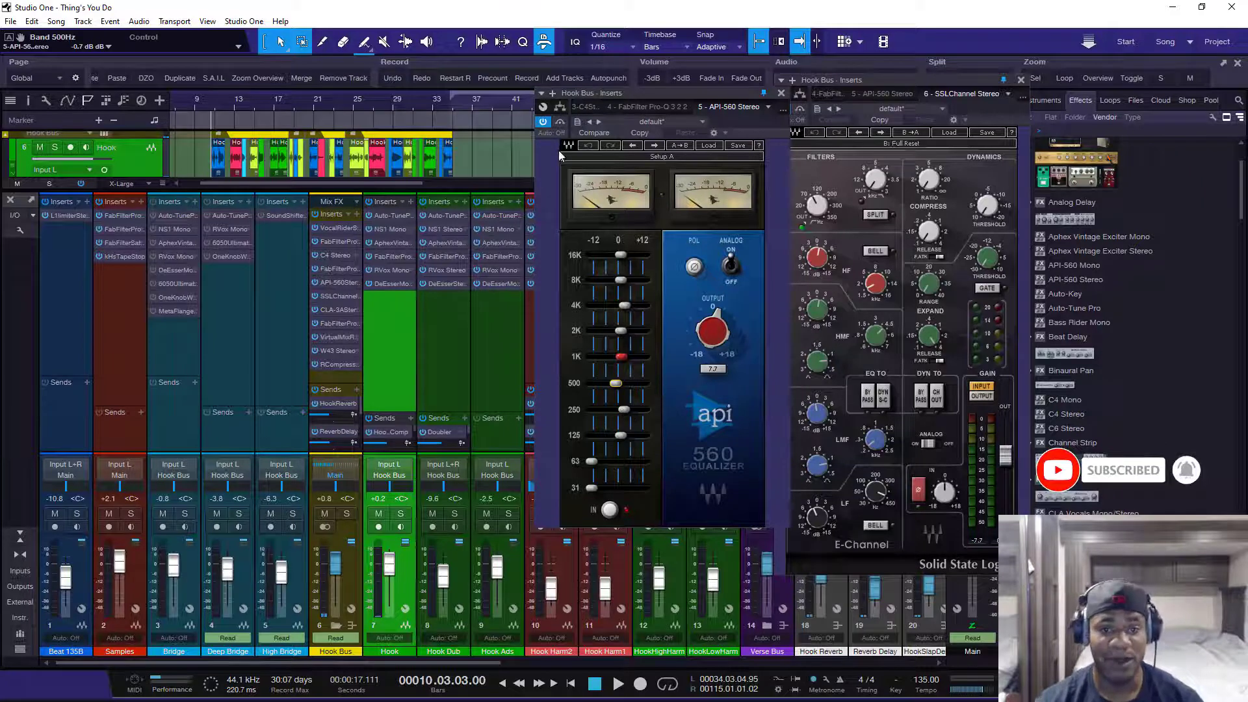
pyautogui.click(346, 513)
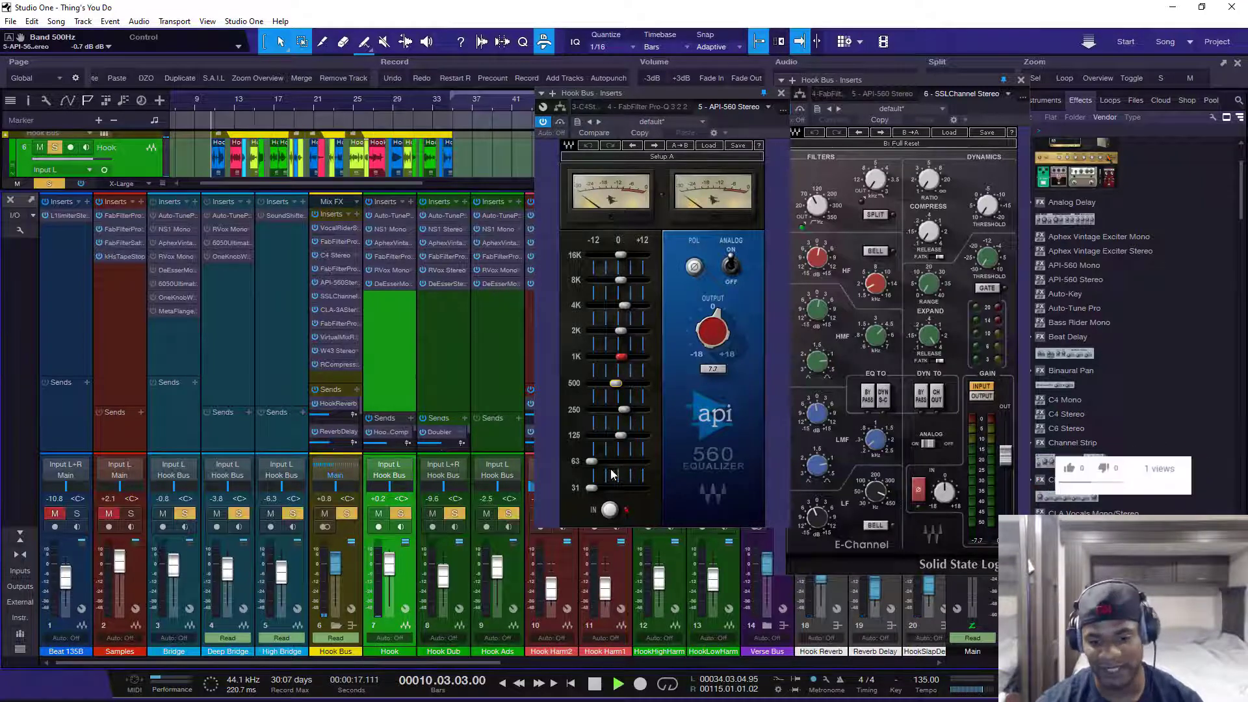
pyautogui.press('space')
pyautogui.moveTo(623, 437)
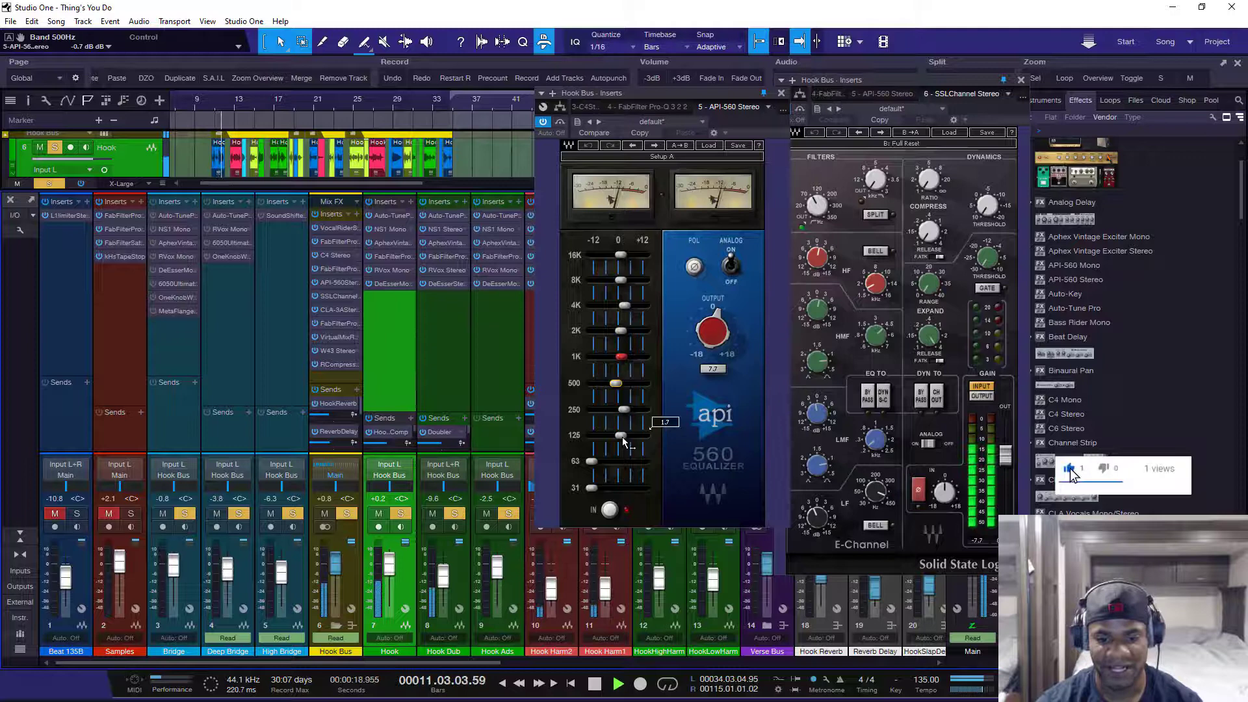
pyautogui.moveTo(626, 408); pyautogui.dragTo(644, 409)
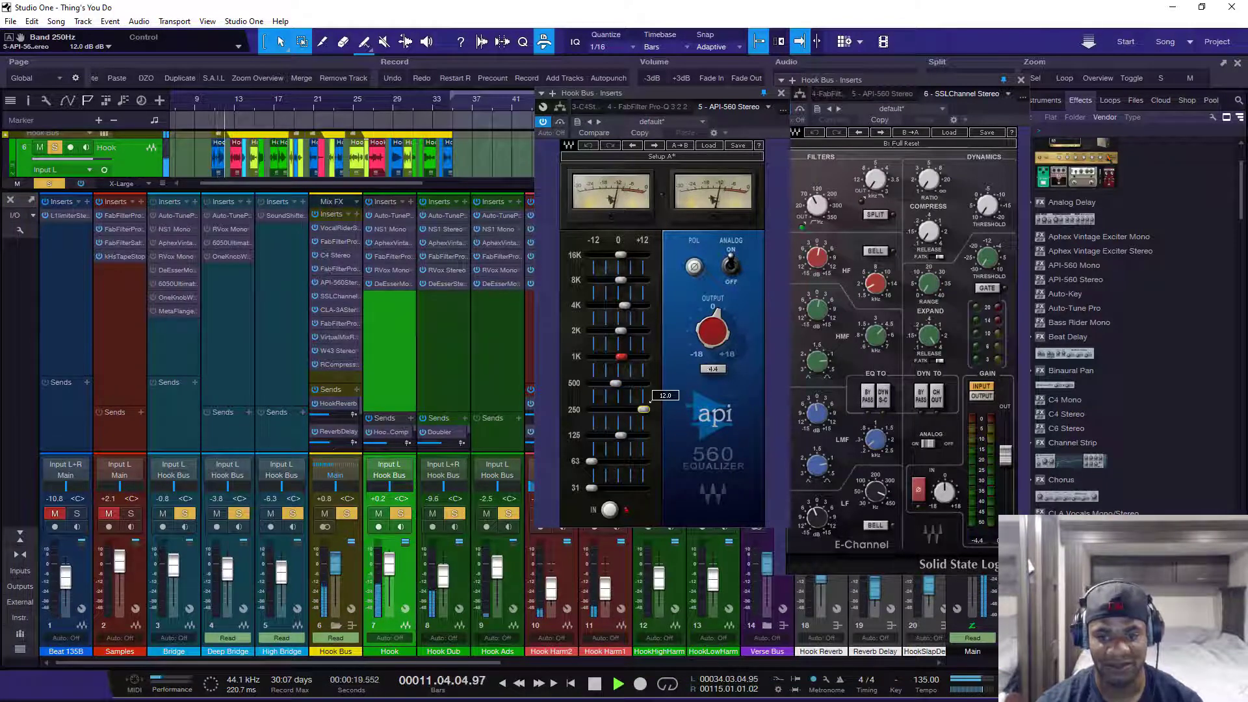
pyautogui.moveTo(643, 410); pyautogui.dragTo(624, 410)
pyautogui.press('space')
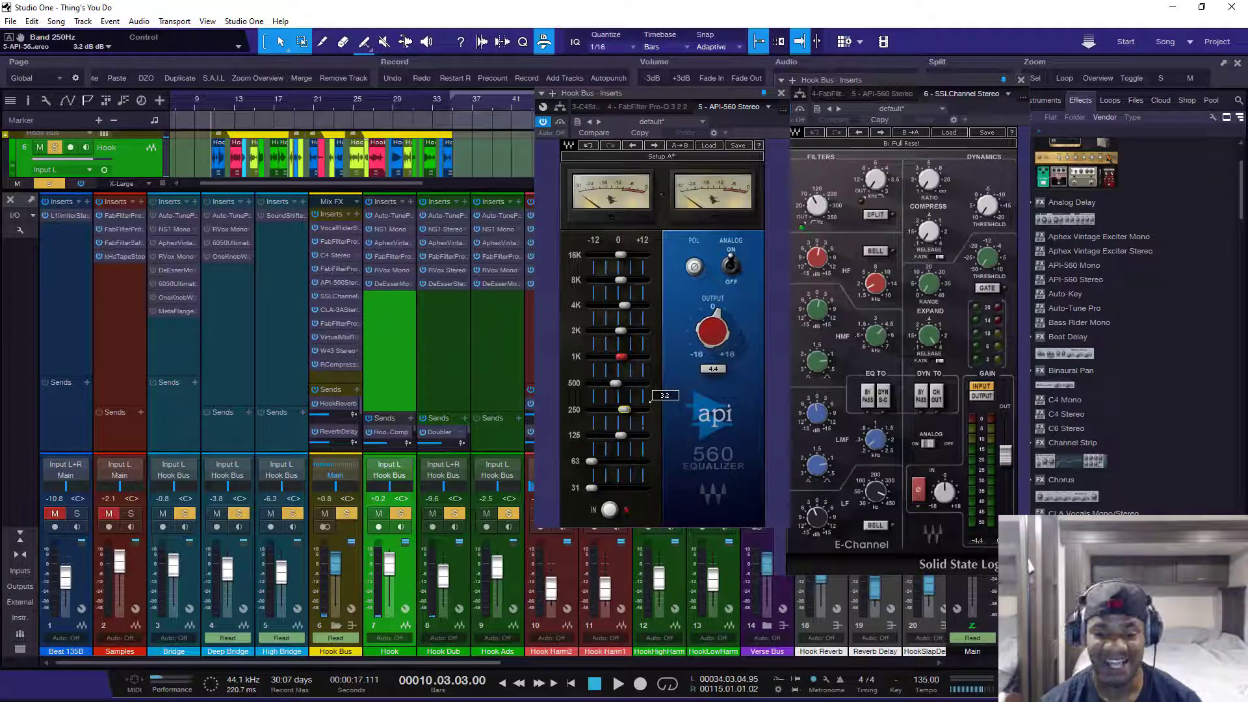
pyautogui.scroll(-1, 650, 401)
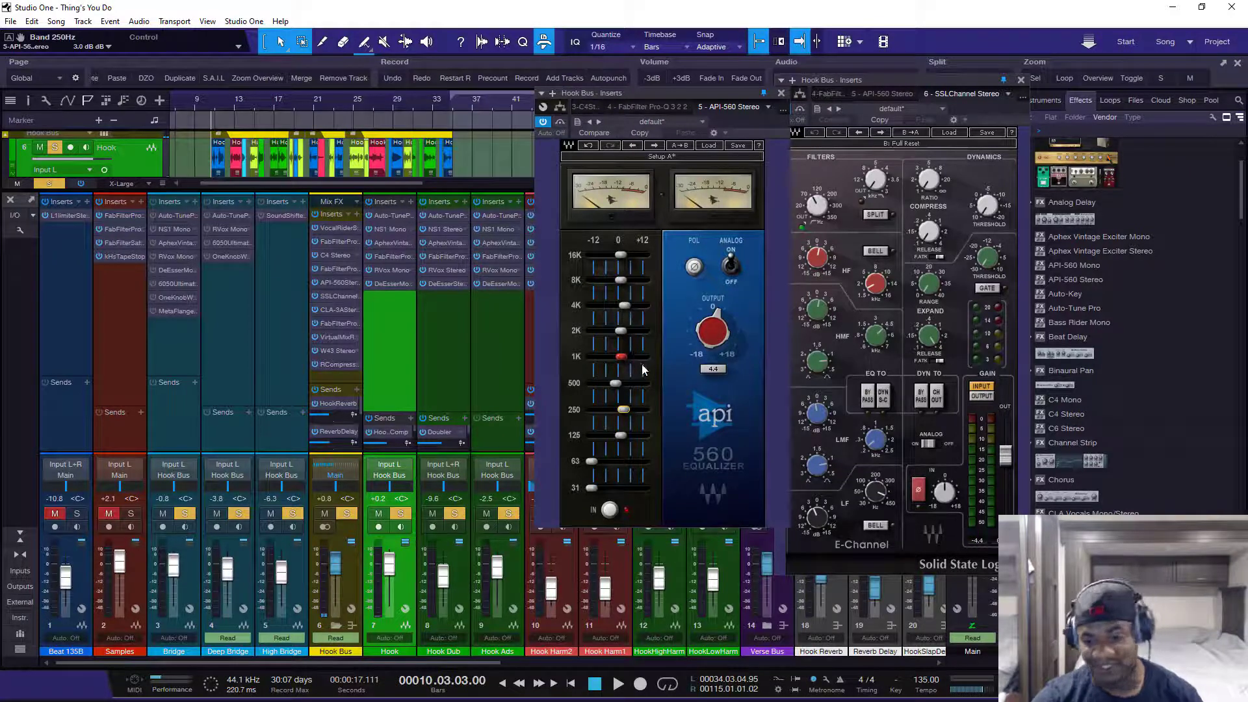
# Step: Close the API 560 and open both Hook Bus Pro-Q 3 EQs in separate windows
pyautogui.click(781, 93)
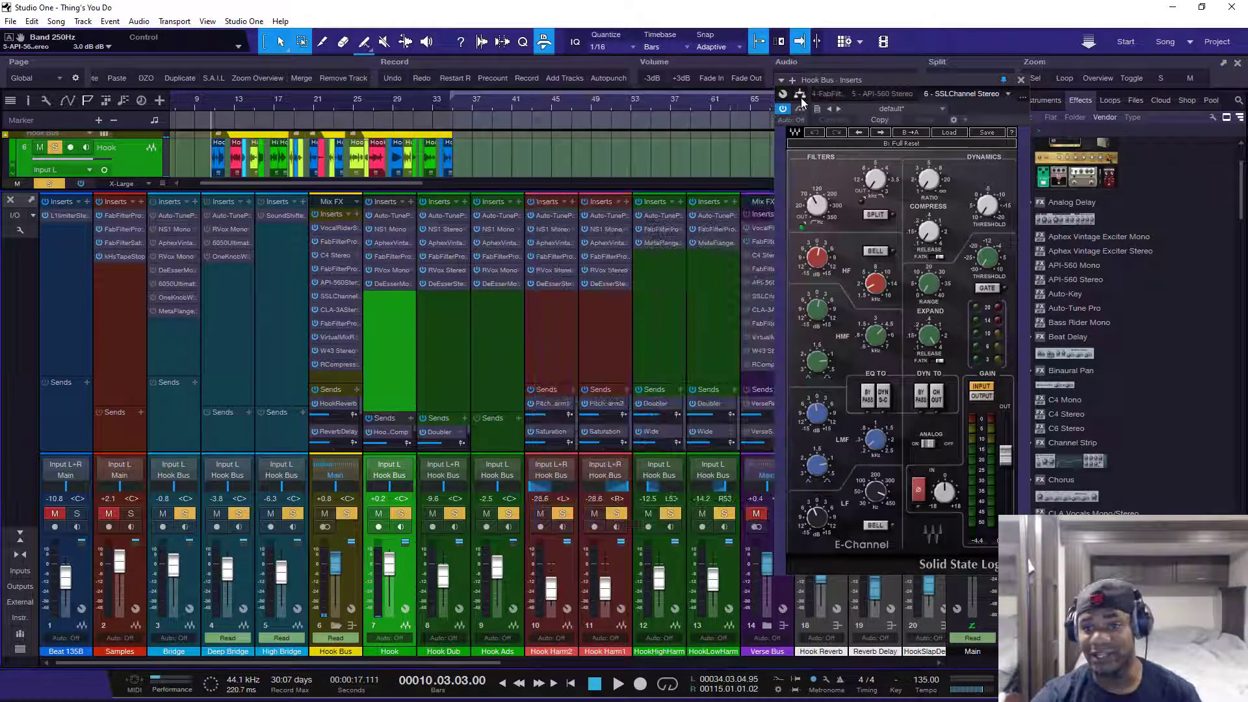
pyautogui.moveTo(832, 75); pyautogui.dragTo(651, 109)
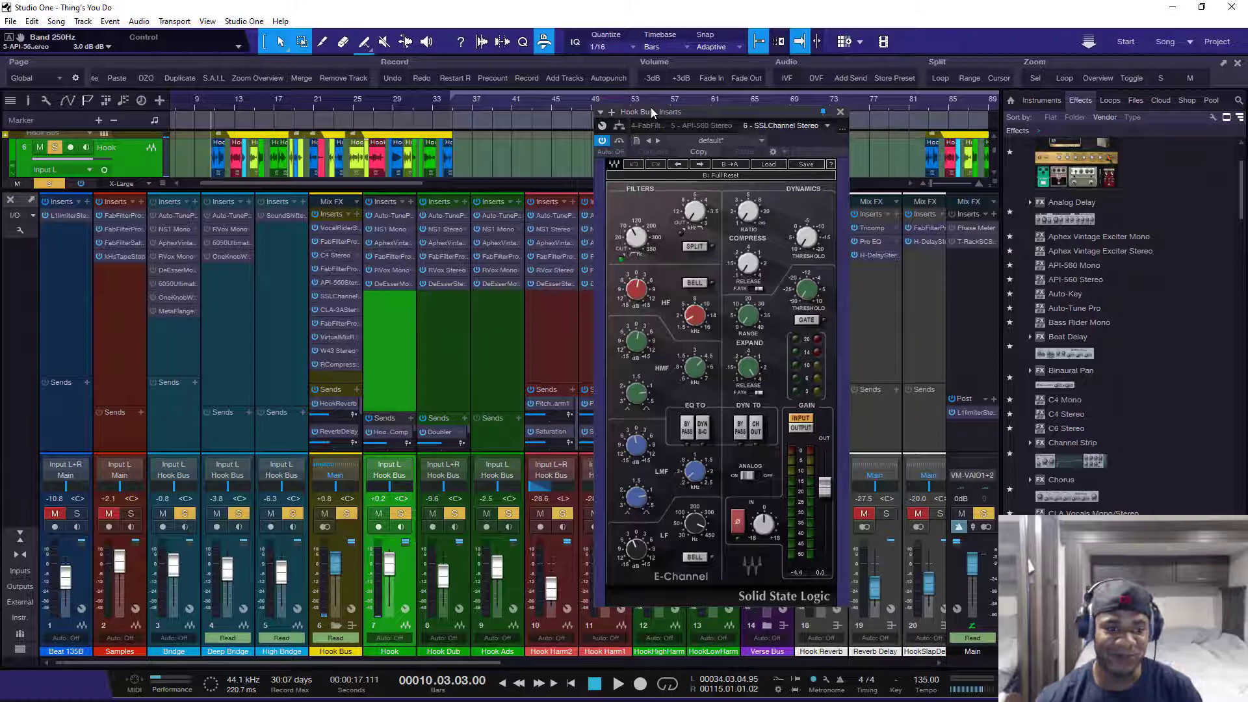
pyautogui.click(331, 242)
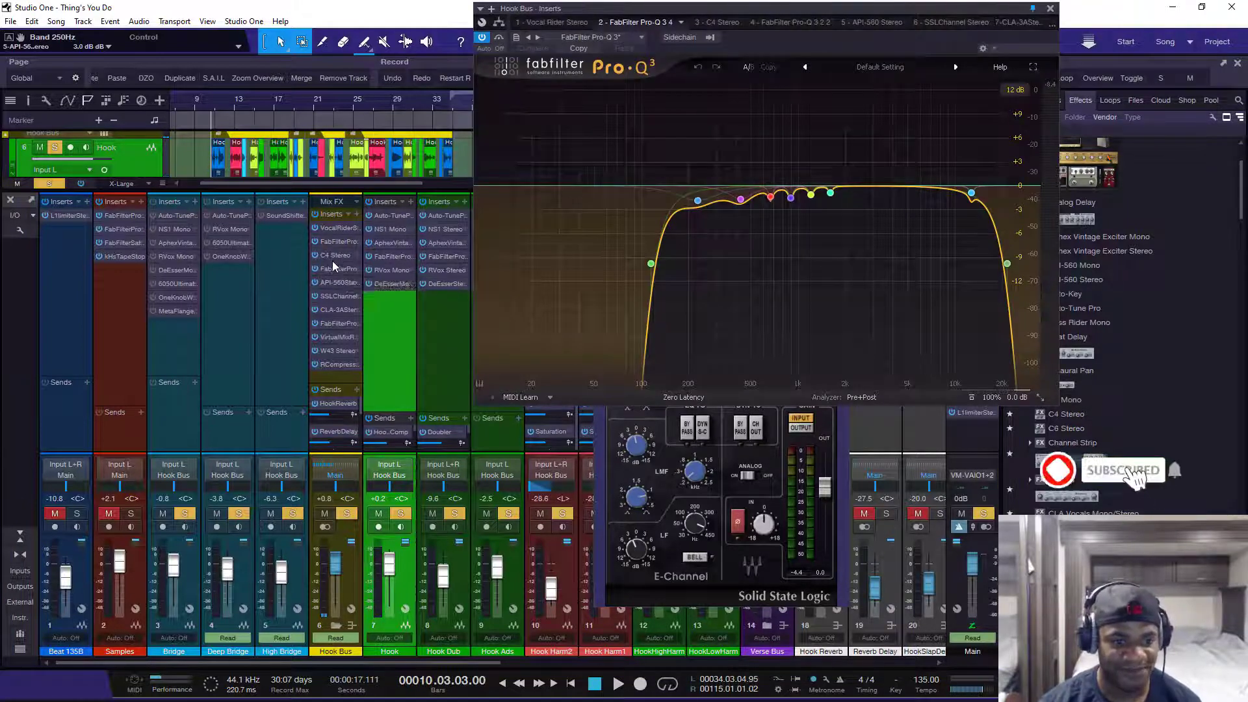
pyautogui.click(336, 268)
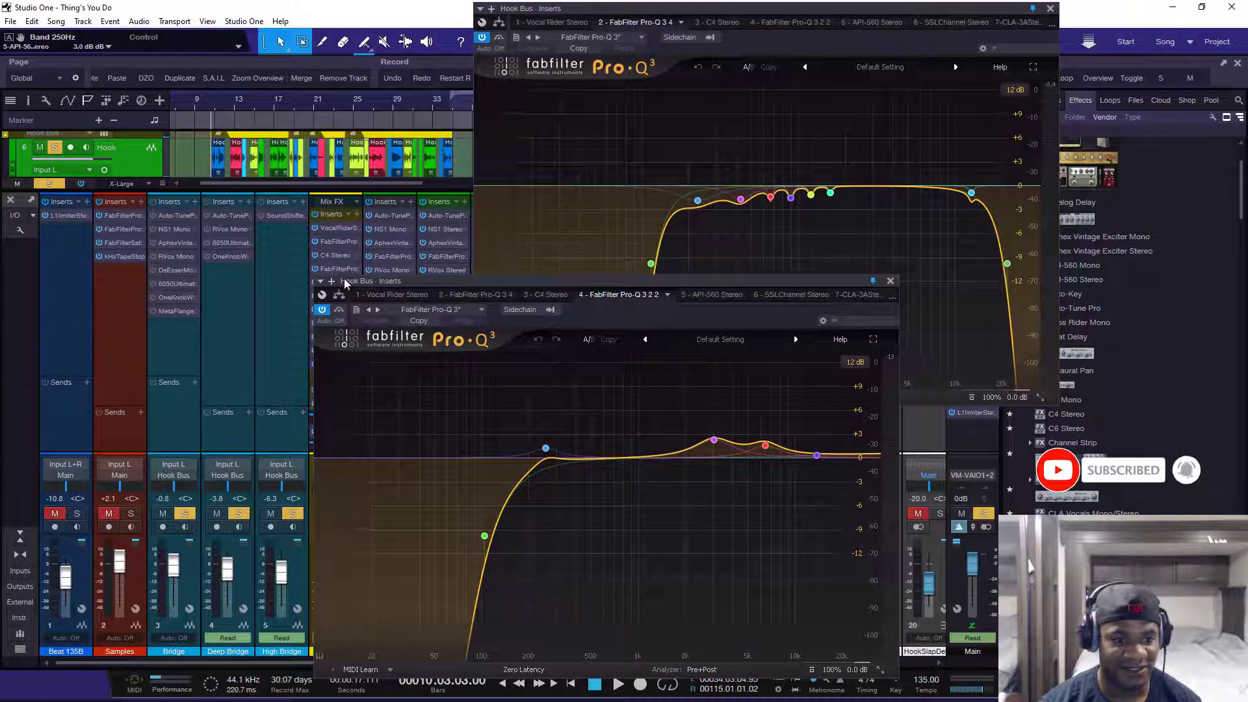
pyautogui.moveTo(345, 280); pyautogui.dragTo(656, 272)
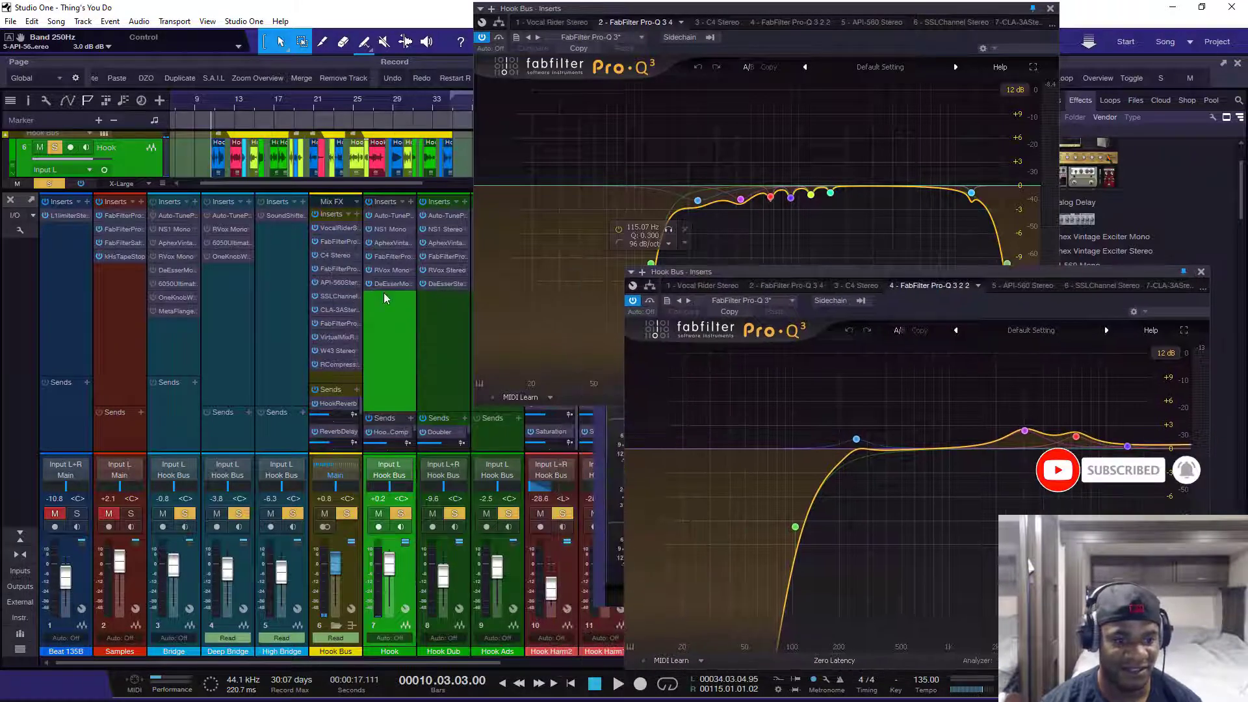
# Step: Open the SSL E-Channel, API 560 and Virtual Mix Rack in their own arranged windows
pyautogui.click(340, 296)
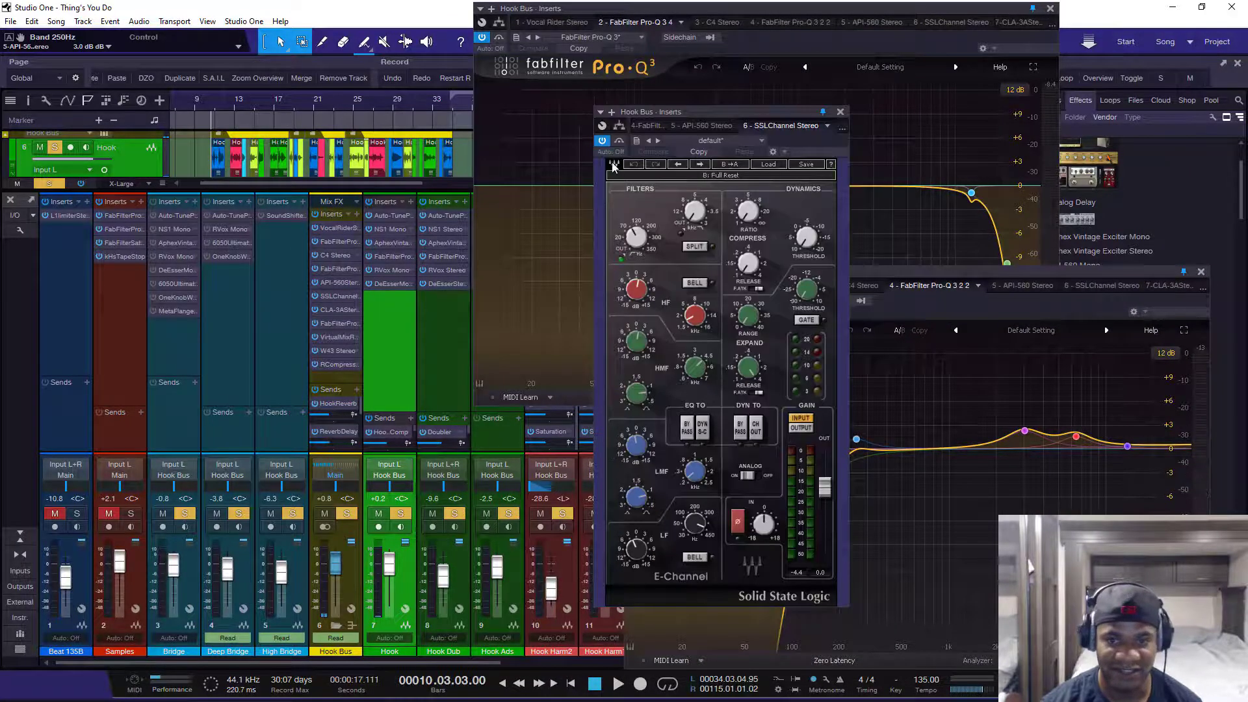
pyautogui.moveTo(663, 116); pyautogui.dragTo(109, 59)
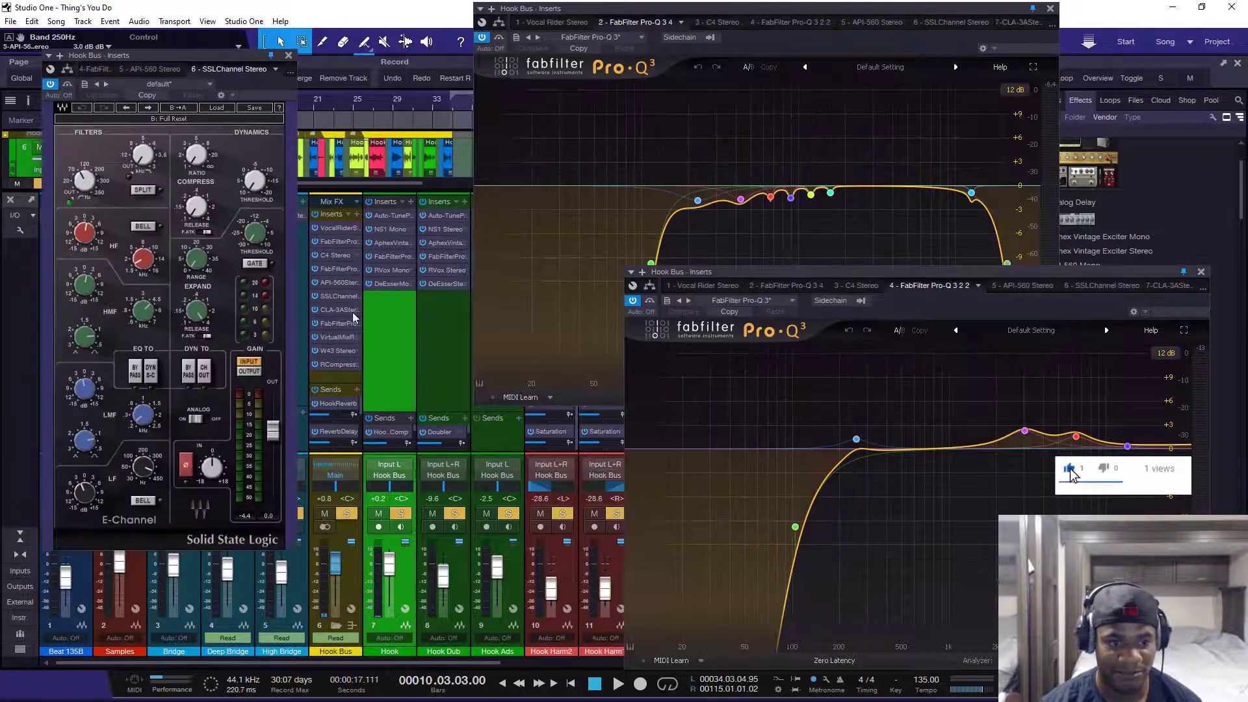
pyautogui.click(338, 282)
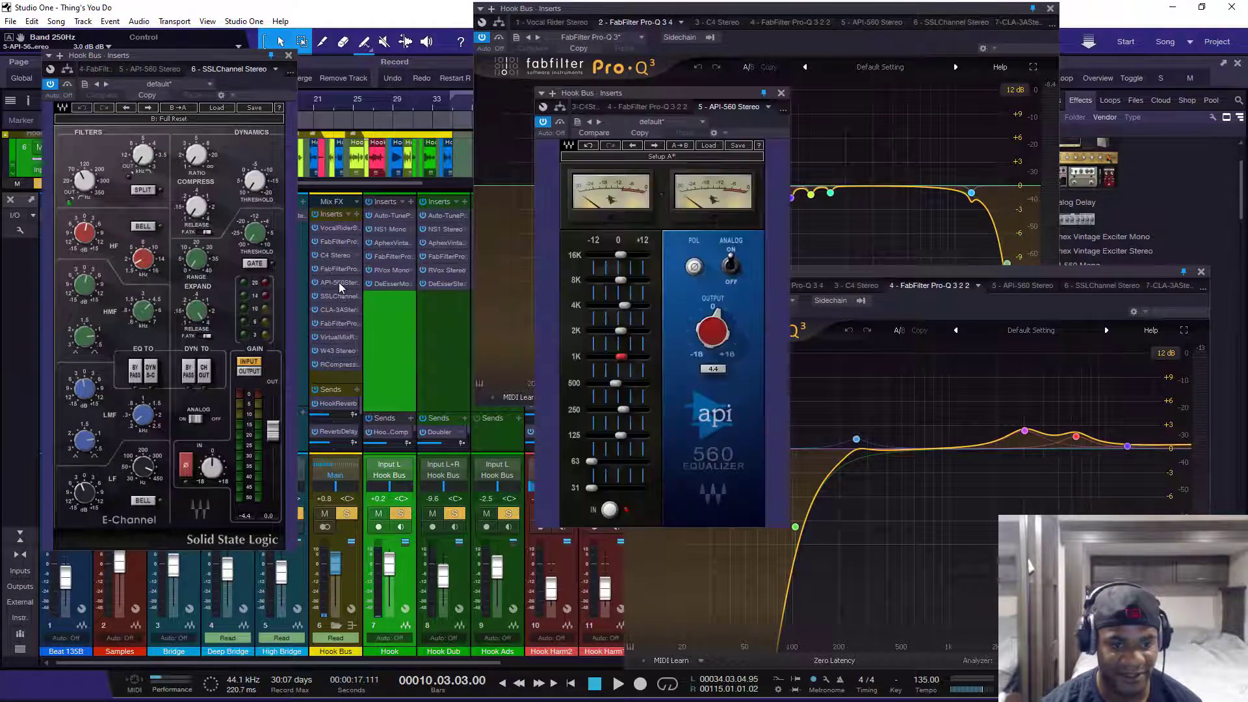
pyautogui.moveTo(620, 92); pyautogui.dragTo(390, 397)
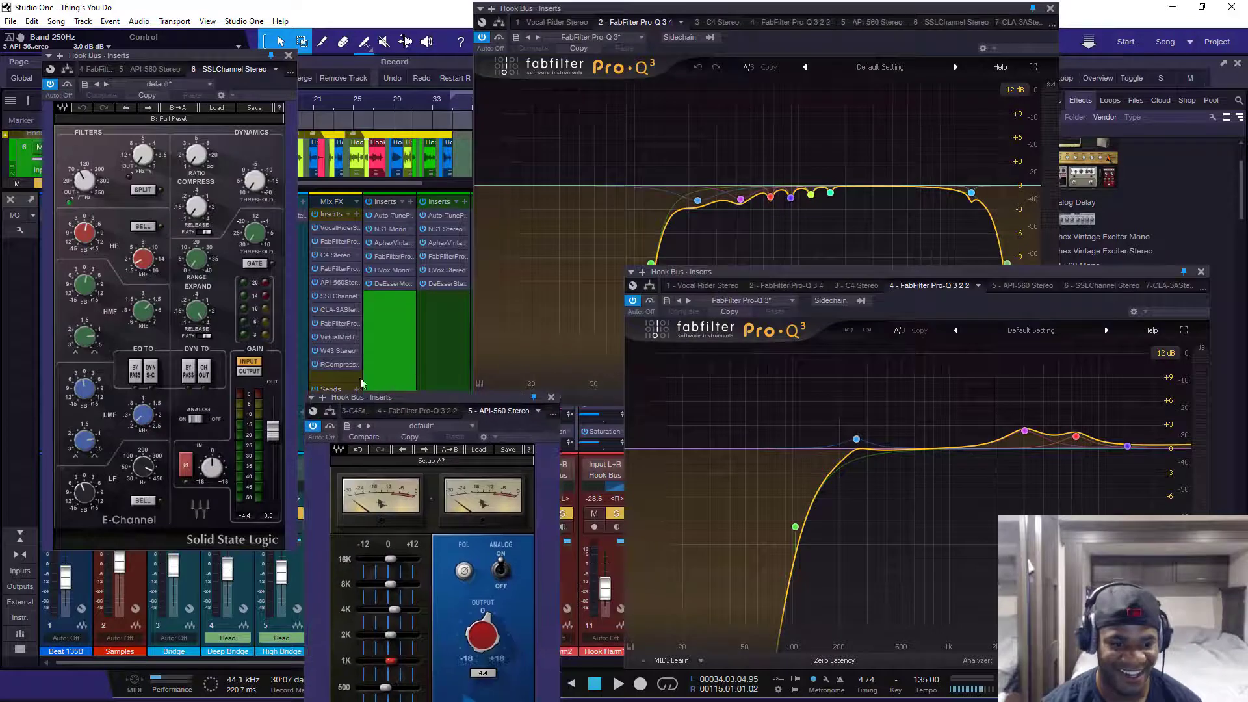
pyautogui.click(338, 338)
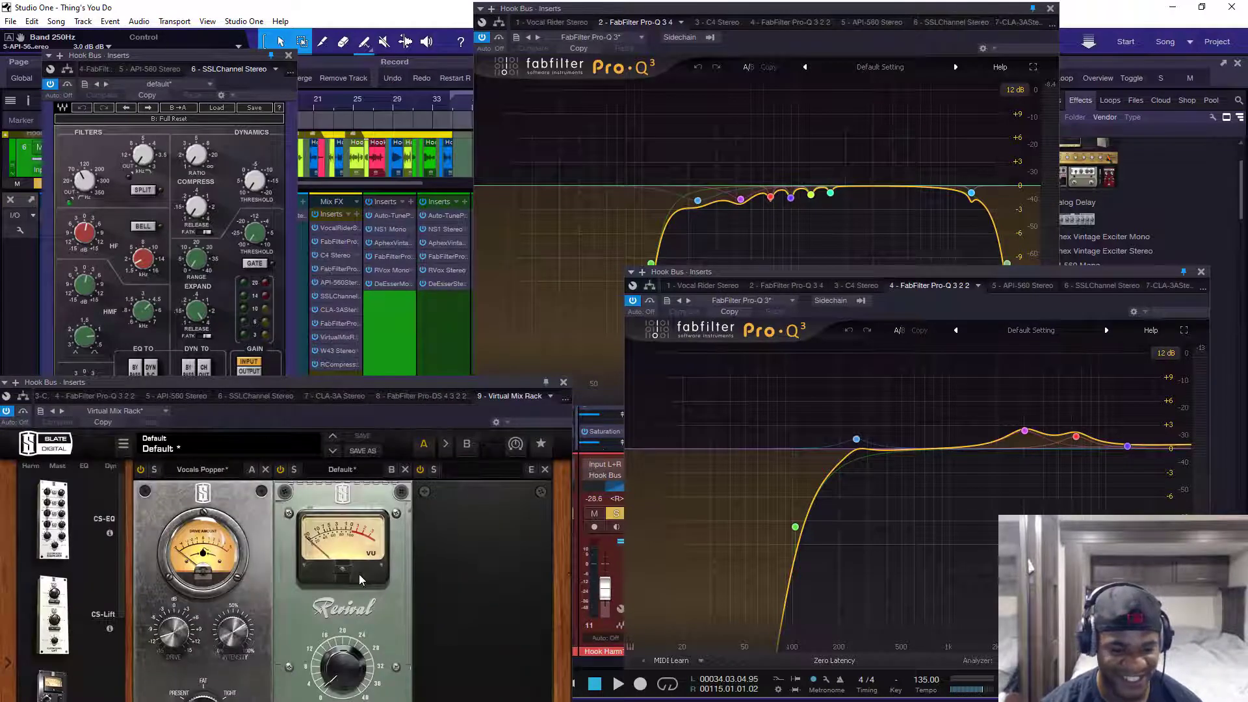
# Step: Close the Virtual Mix Rack and briefly inspect the Hook Bus W43 plug-in
pyautogui.click(562, 383)
pyautogui.click(331, 354)
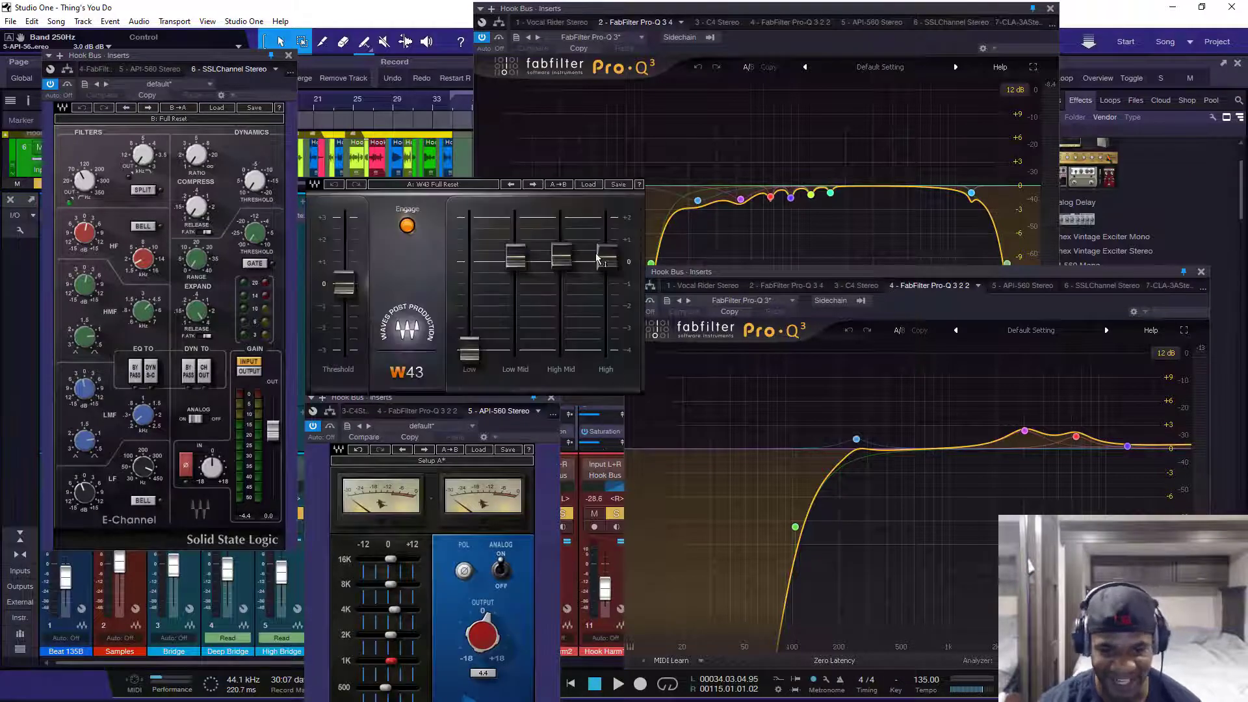
pyautogui.moveTo(518, 130); pyautogui.dragTo(467, 43)
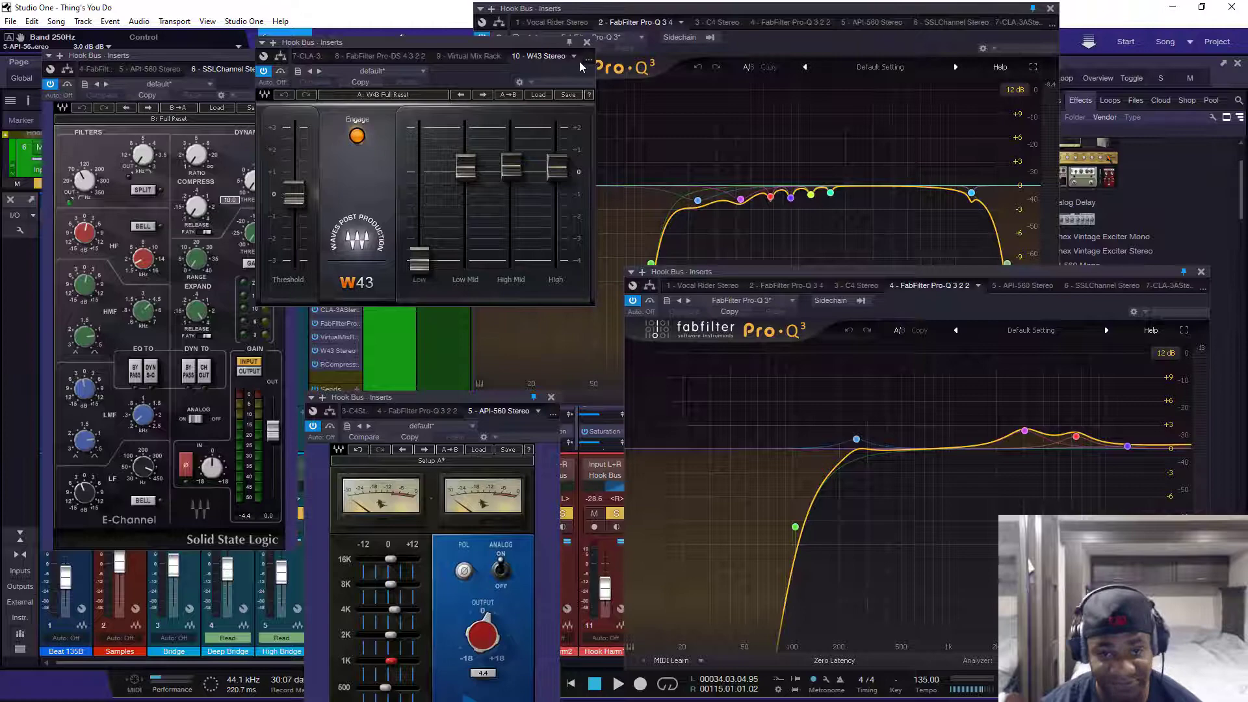
pyautogui.click(587, 42)
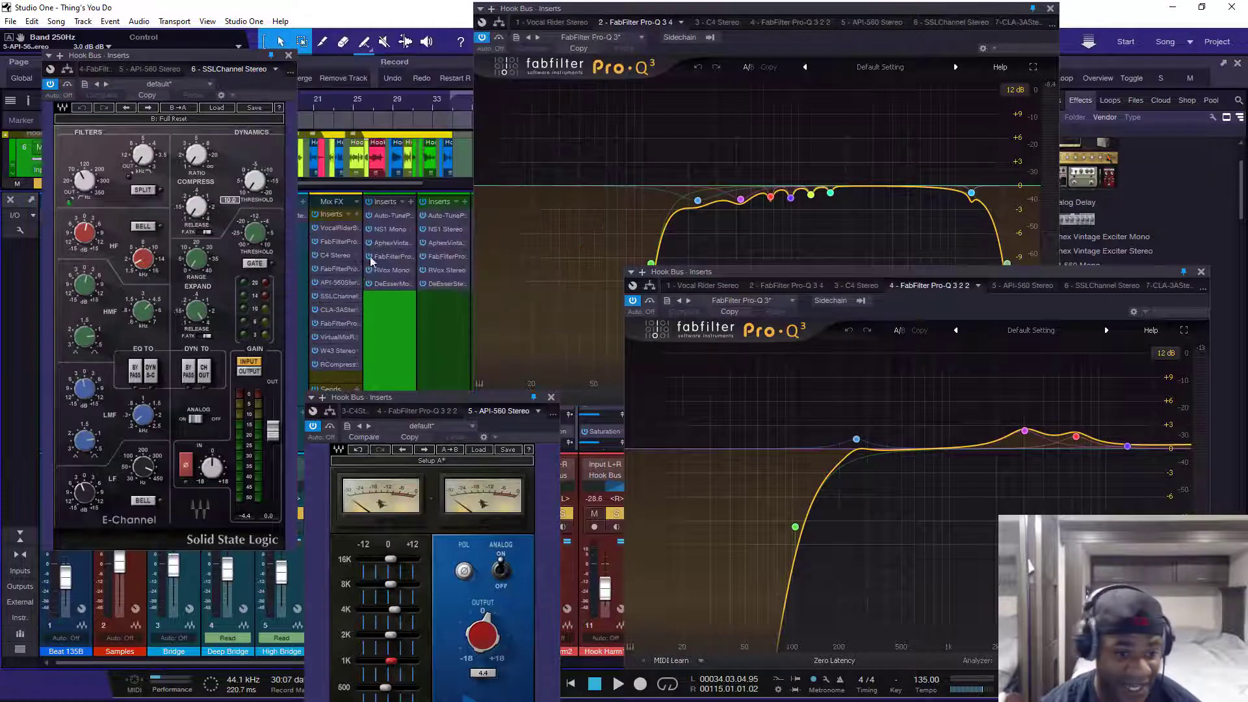
# Step: Reopen the Virtual Mix Rack centred on screen and start playback of the hook bus
pyautogui.click(338, 335)
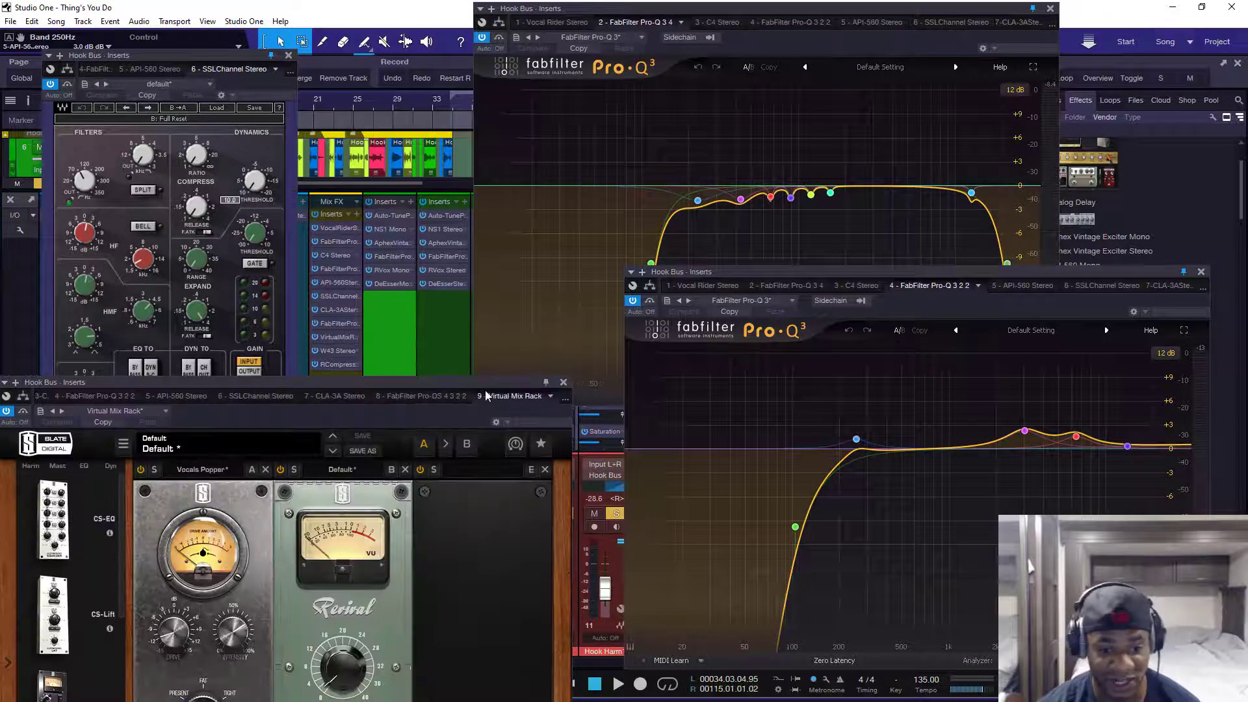
pyautogui.moveTo(486, 396); pyautogui.dragTo(778, 91)
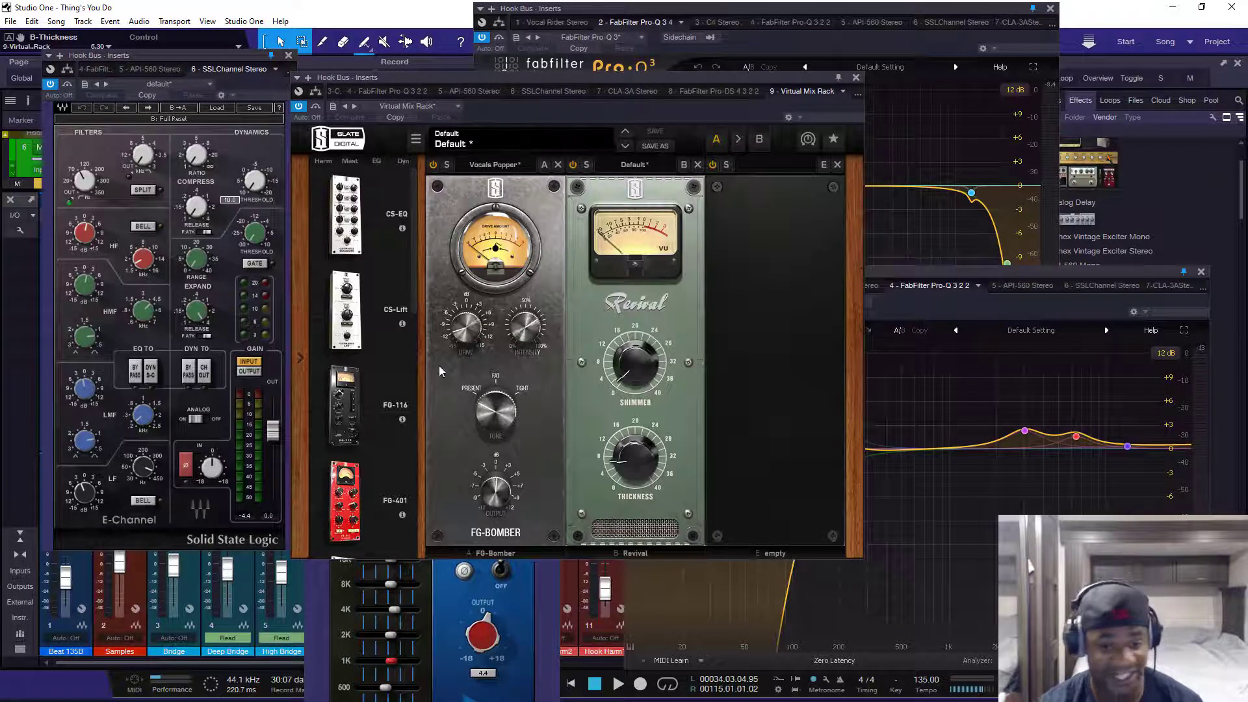
pyautogui.press('space')
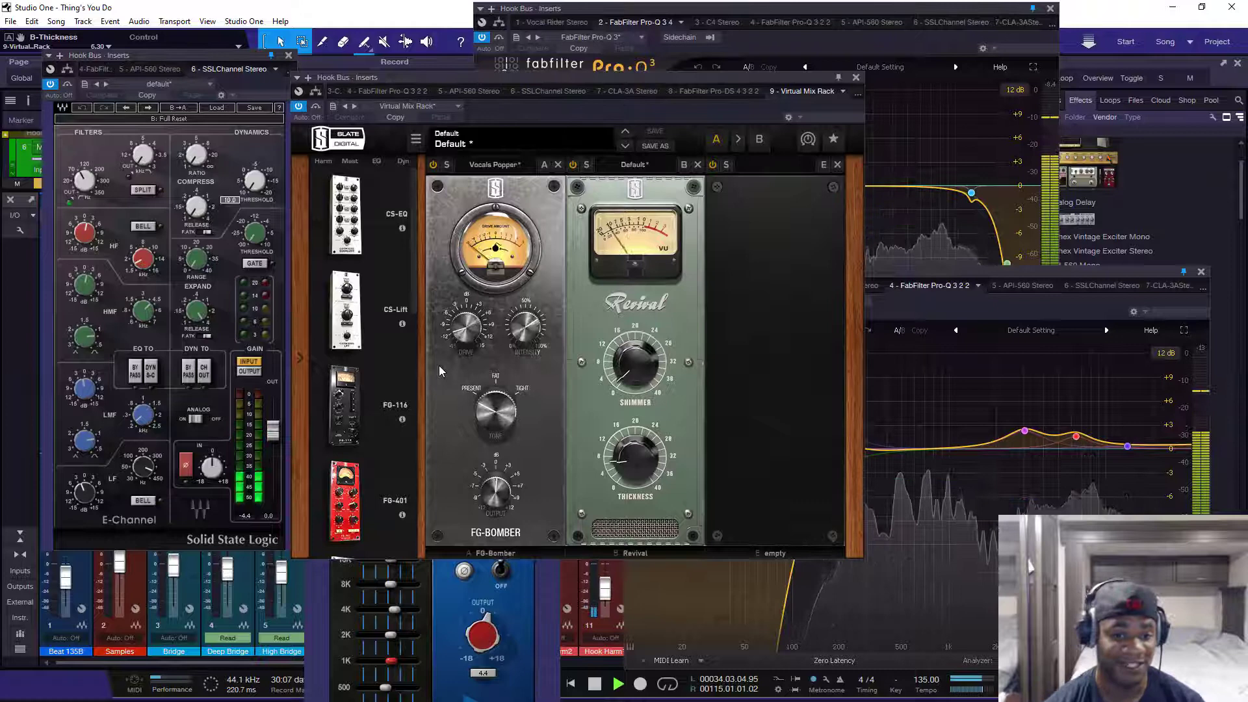
# Step: Stop playback and close the Virtual Mix Rack, API-560, both Pro-Q 3 and SSL E-Channel windows
pyautogui.click(858, 76)
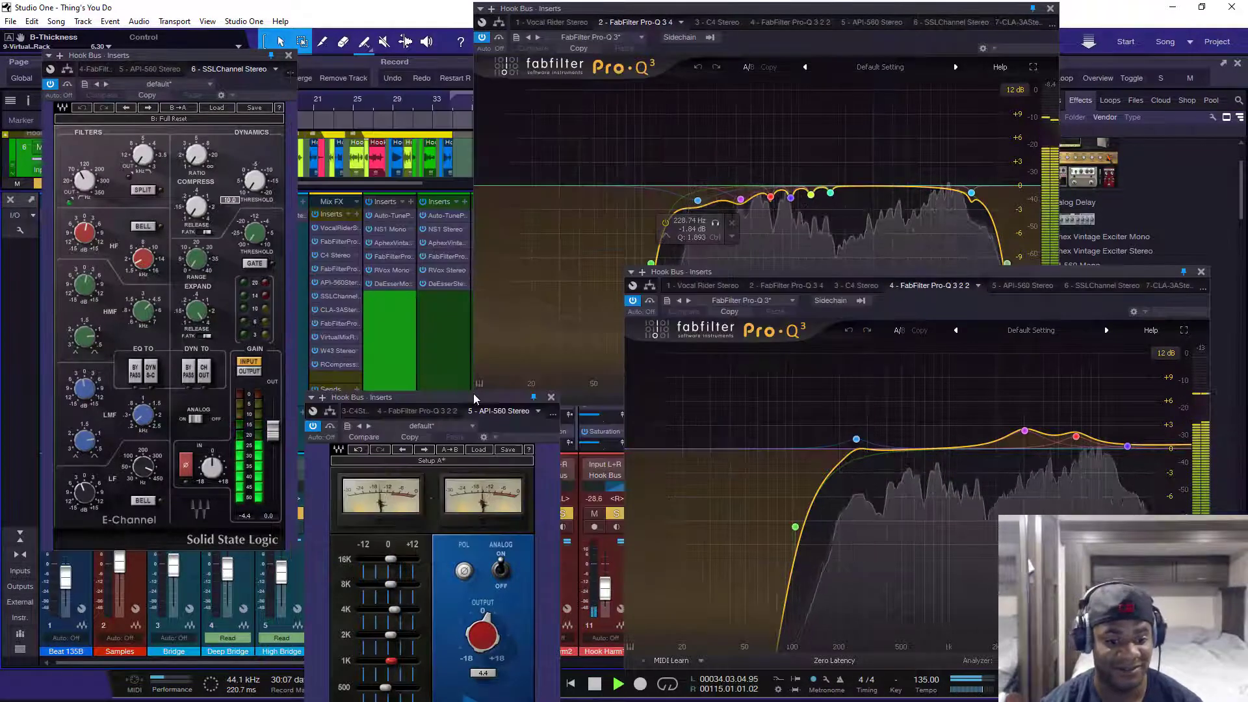
pyautogui.click(551, 396)
pyautogui.press('space')
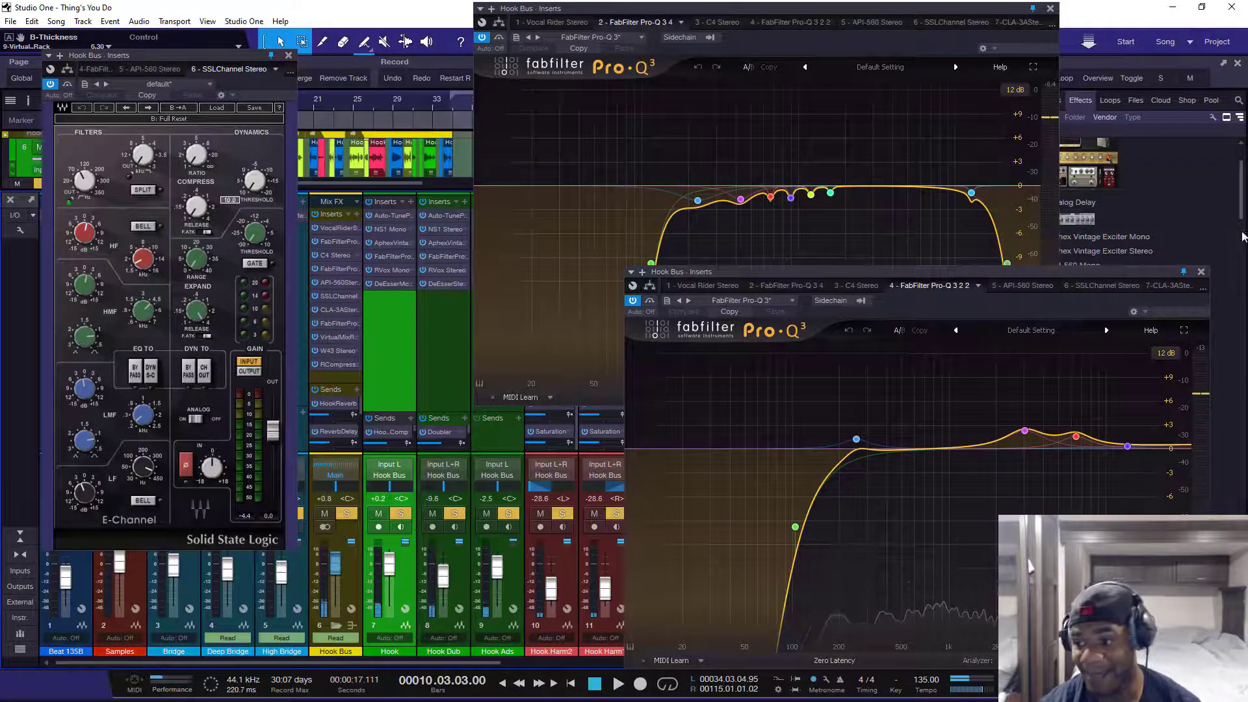
pyautogui.click(1200, 272)
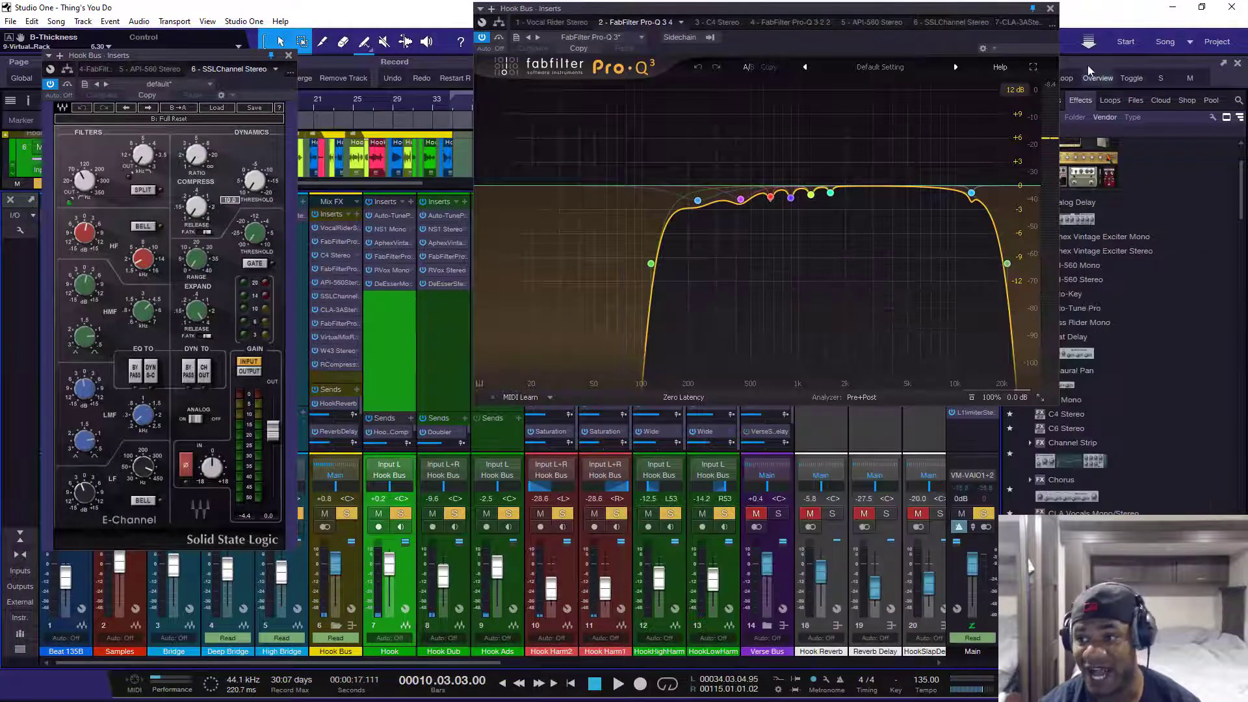
pyautogui.click(1049, 9)
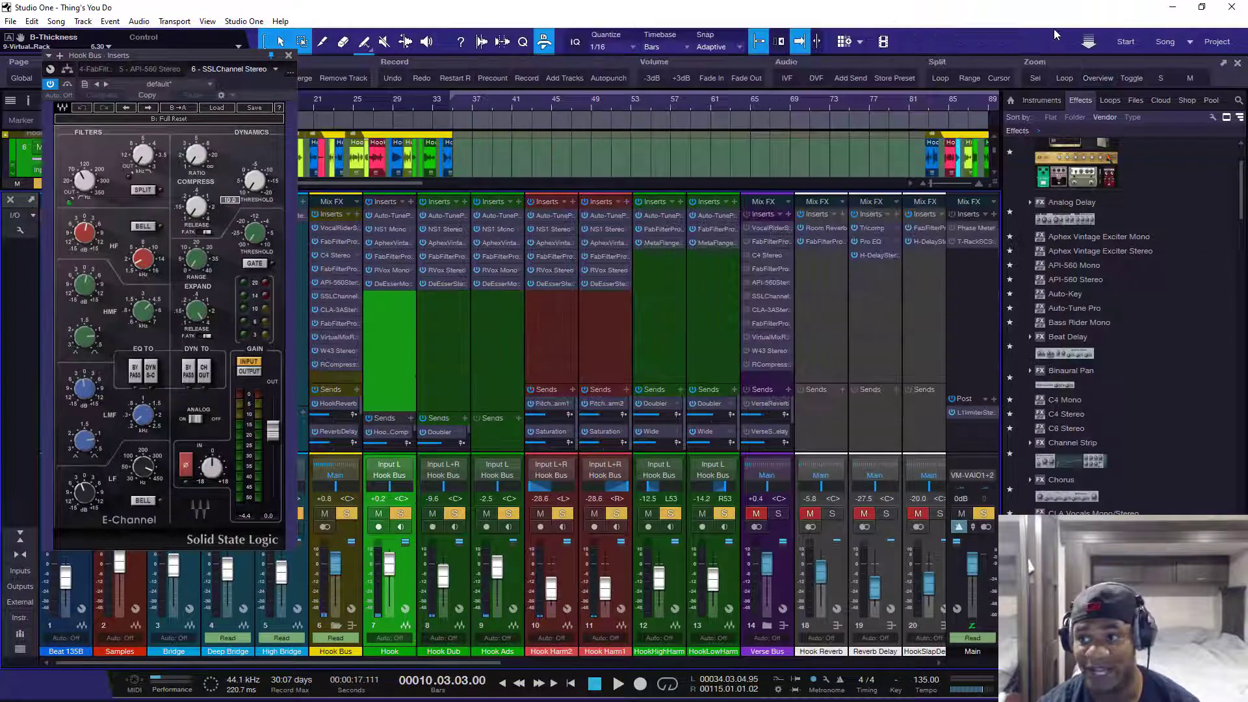
pyautogui.click(289, 56)
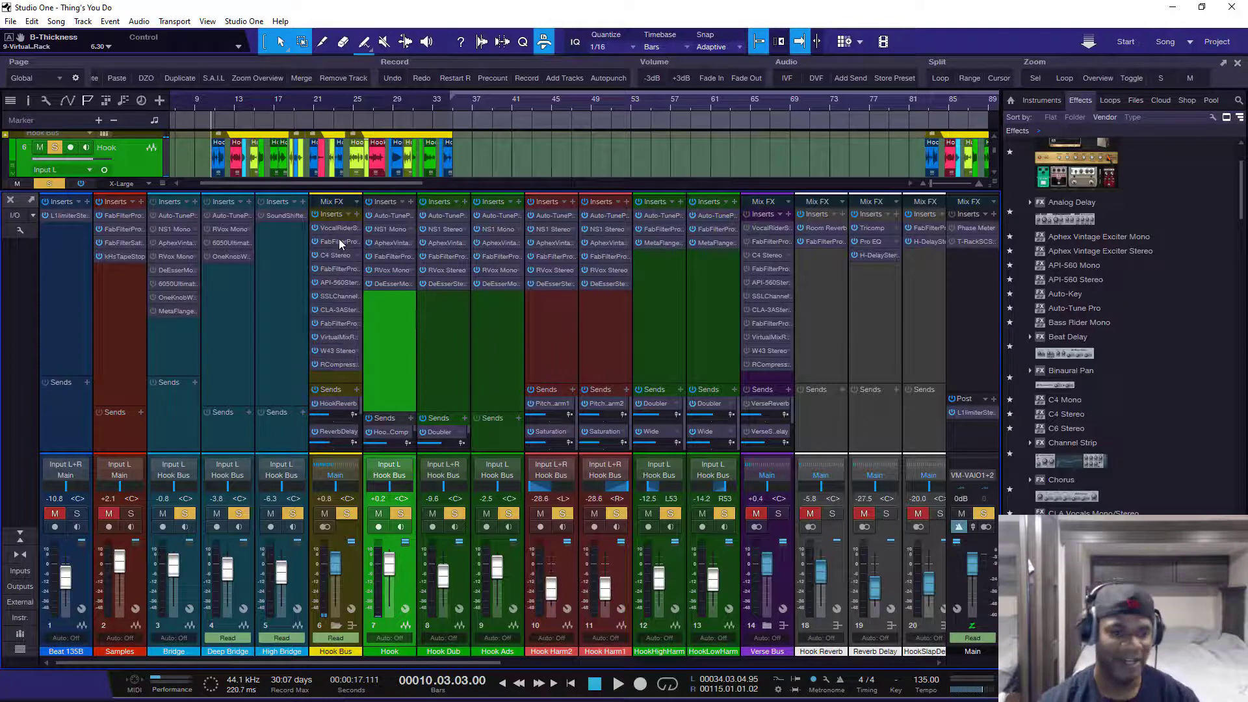
# Step: Check the Hook track's NS1 Mono and Aphex Vintage Exciter inserts, then bring up its FabFilter Pro-Q 3
pyautogui.click(393, 233)
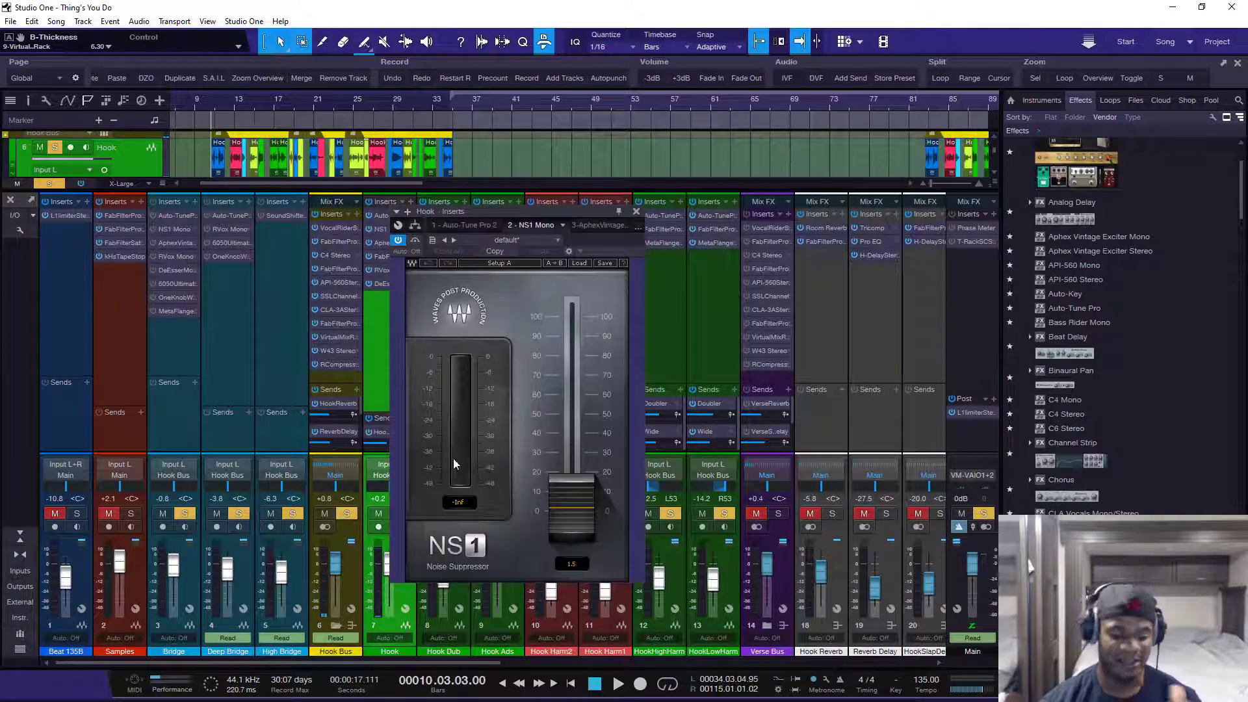
pyautogui.click(636, 212)
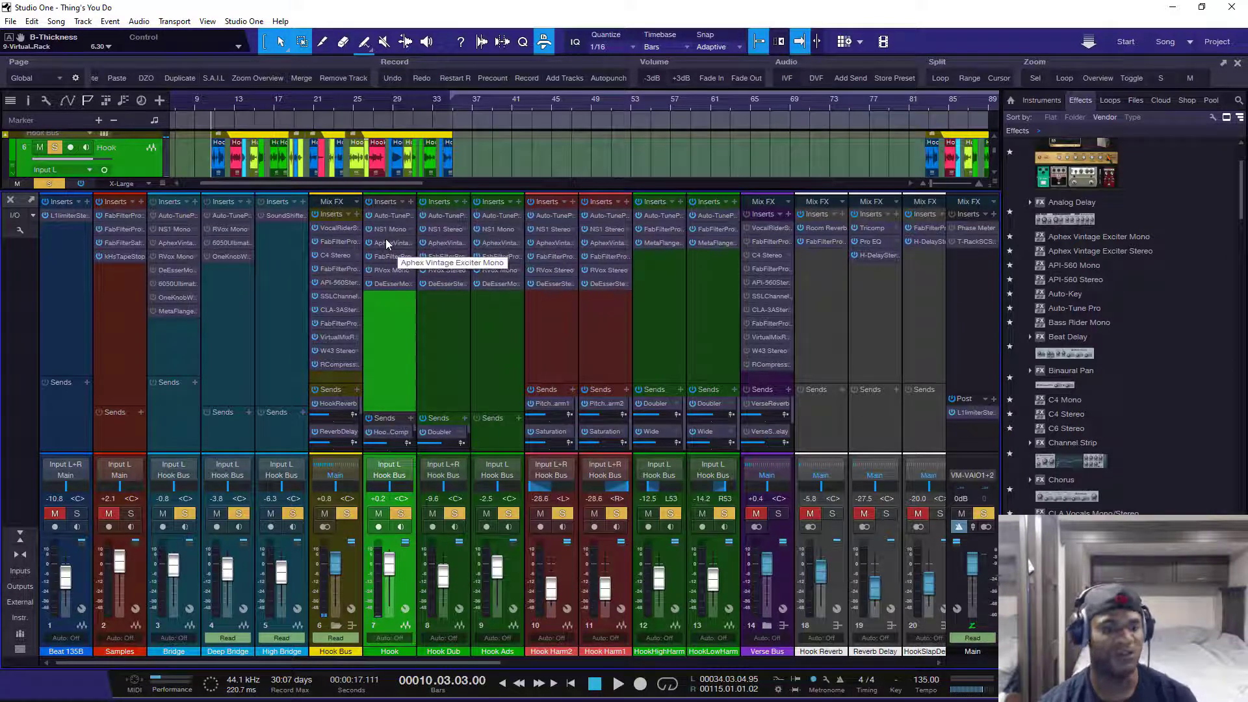
pyautogui.click(387, 243)
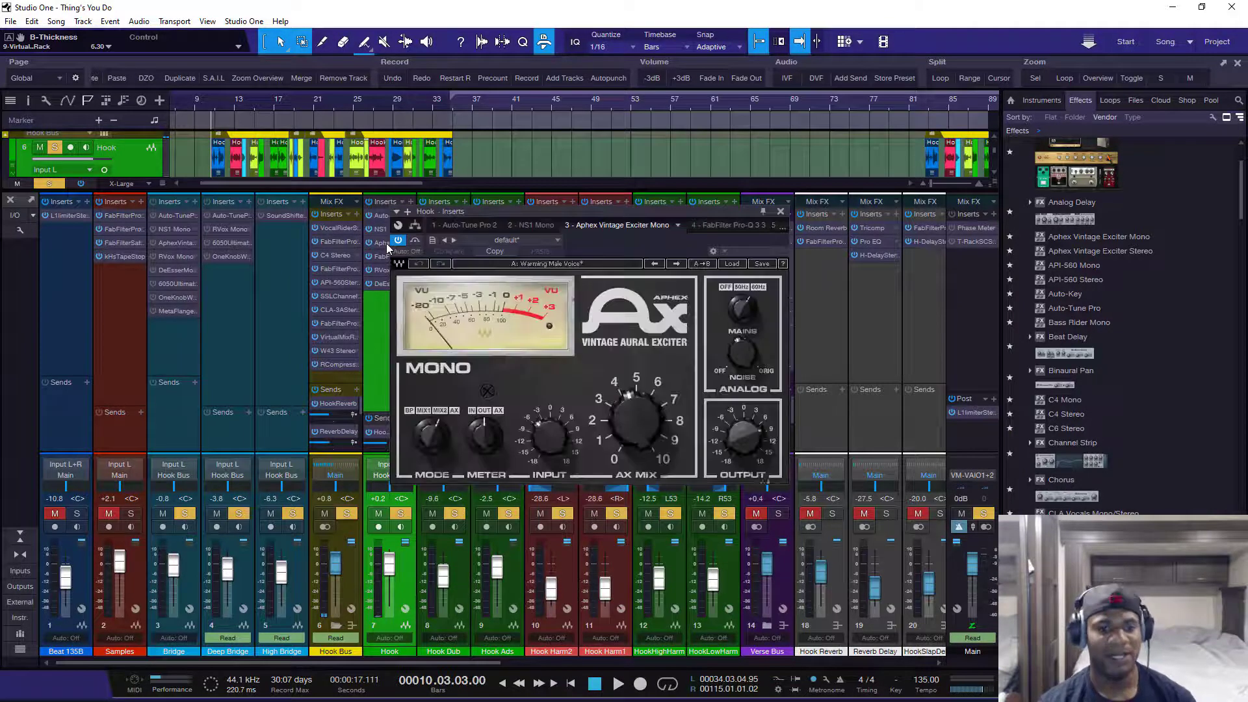
pyautogui.click(781, 221)
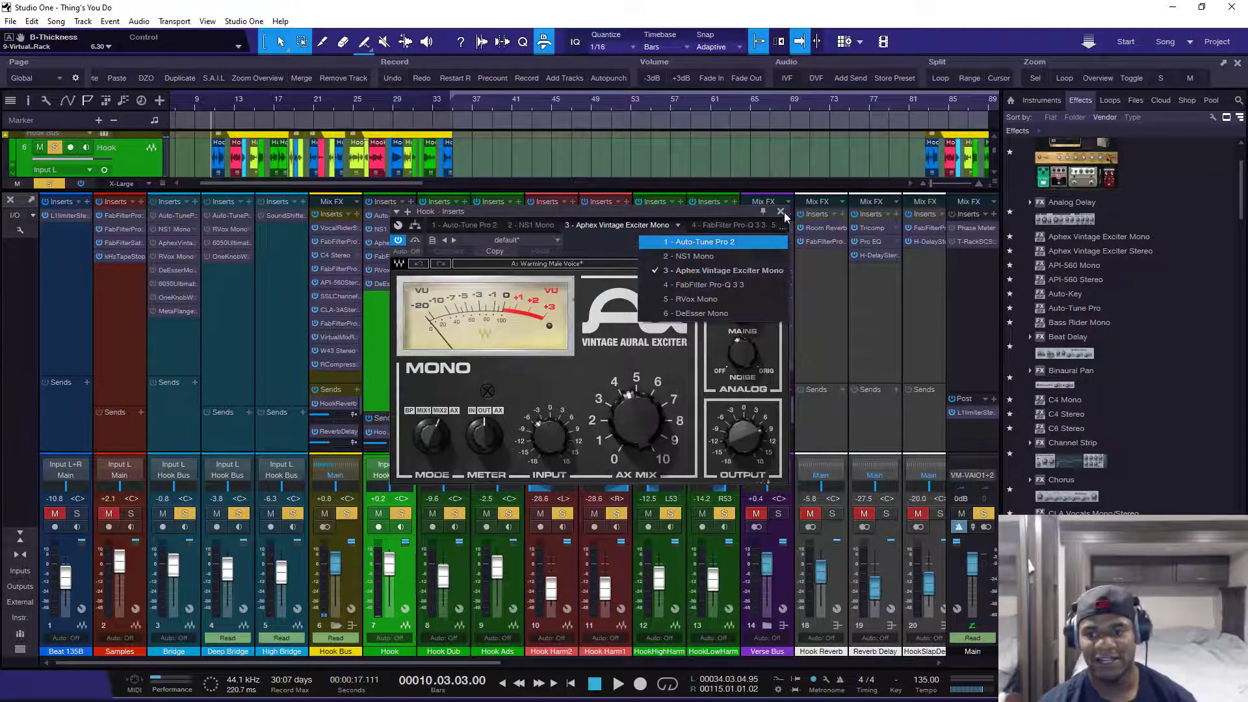
pyautogui.click(714, 221)
pyautogui.click(779, 212)
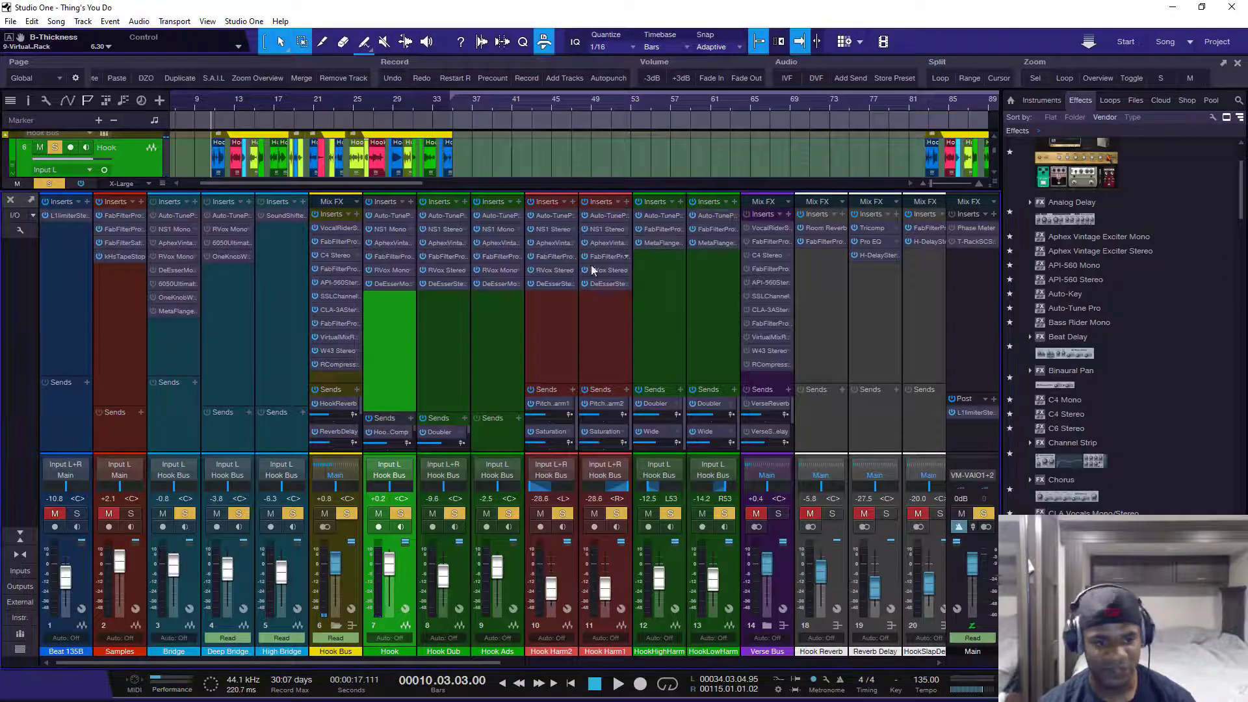
pyautogui.click(383, 256)
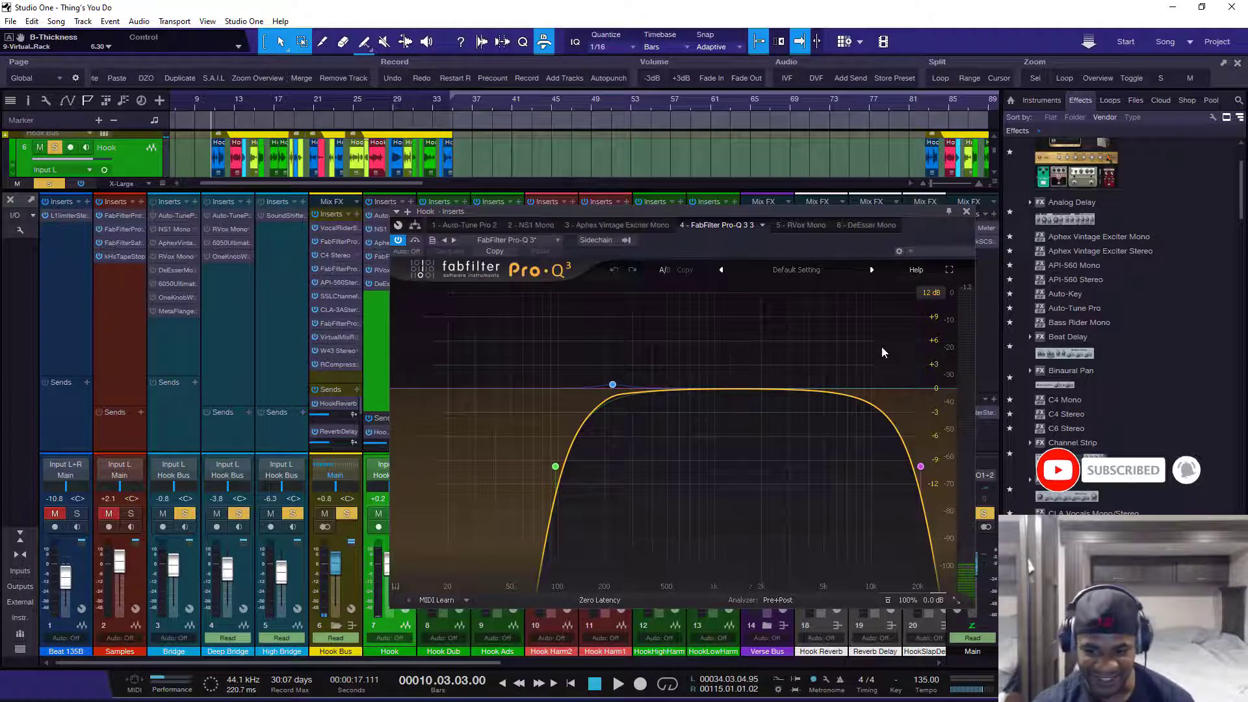
# Step: Close the Hook Pro-Q 3, then view and close the Hook Dub's RVox Stereo and DeEsser Stereo
pyautogui.click(967, 211)
pyautogui.click(439, 268)
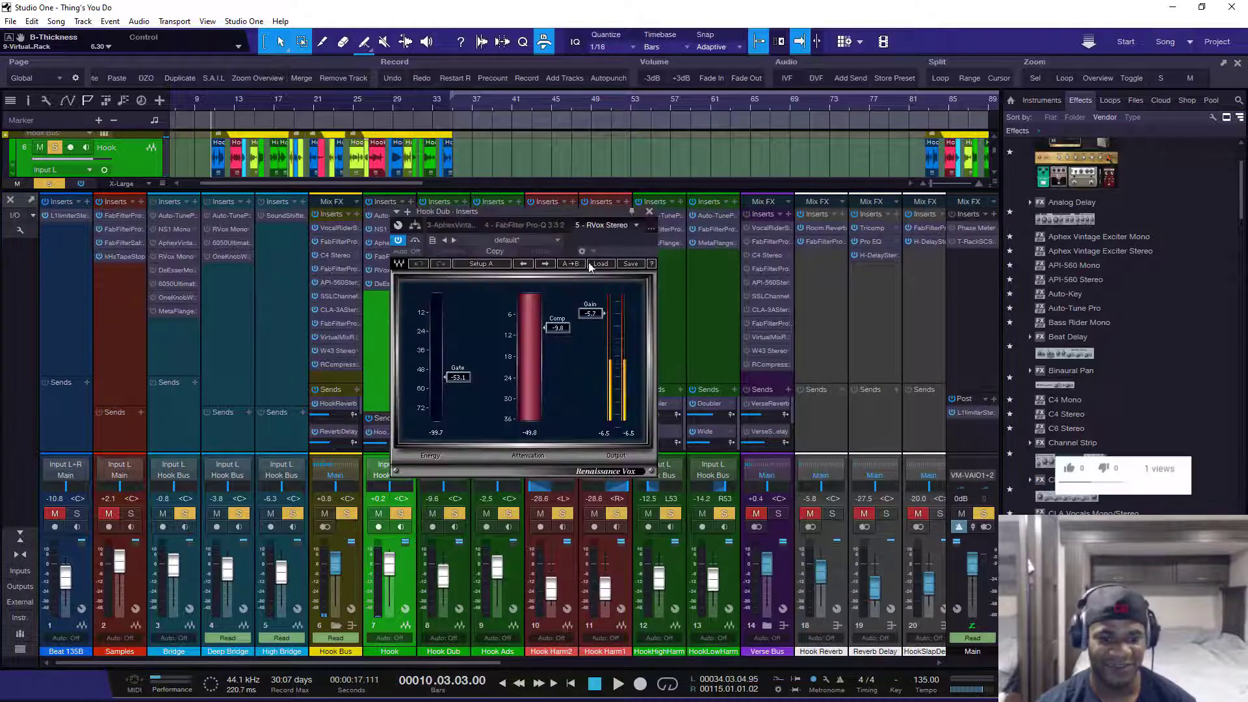
pyautogui.click(646, 212)
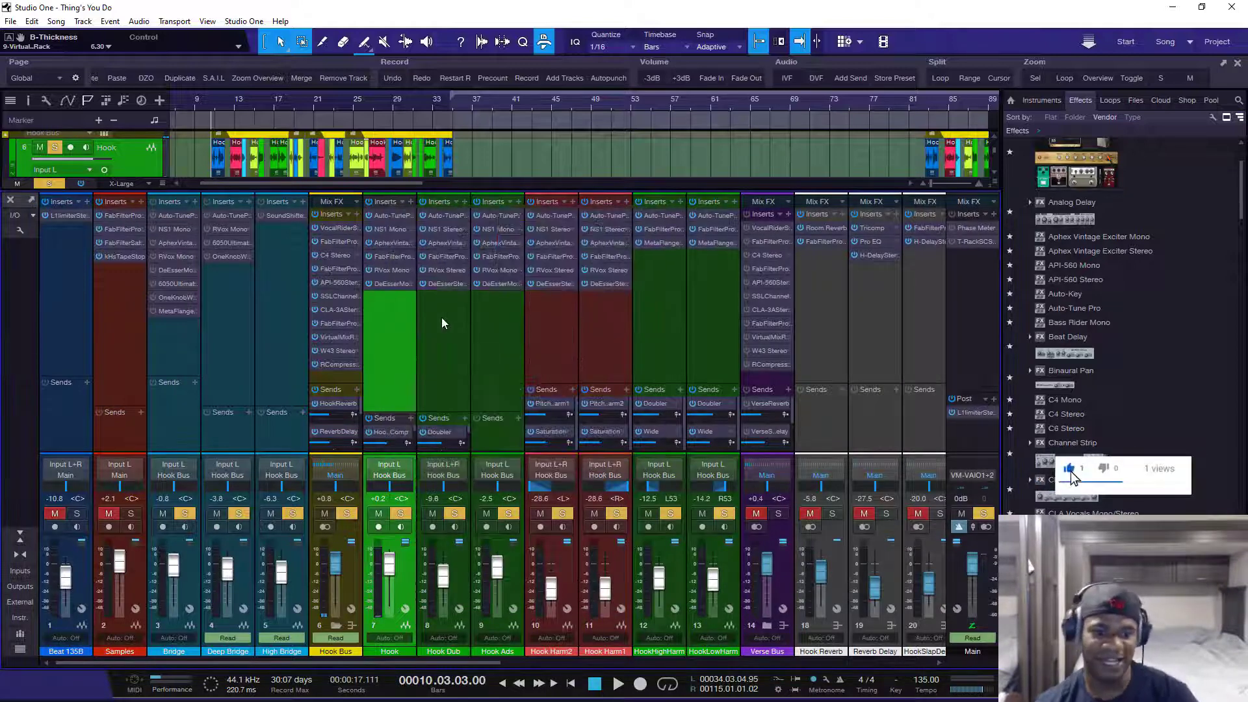
pyautogui.click(454, 281)
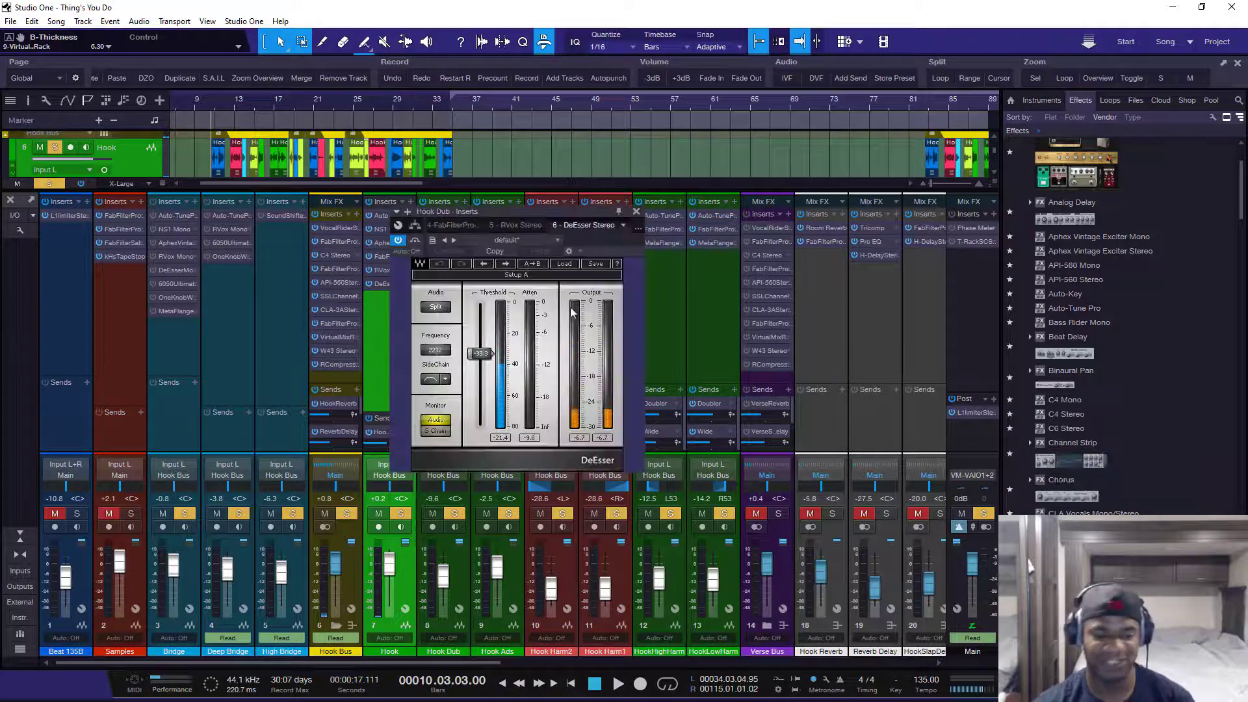
pyautogui.click(638, 212)
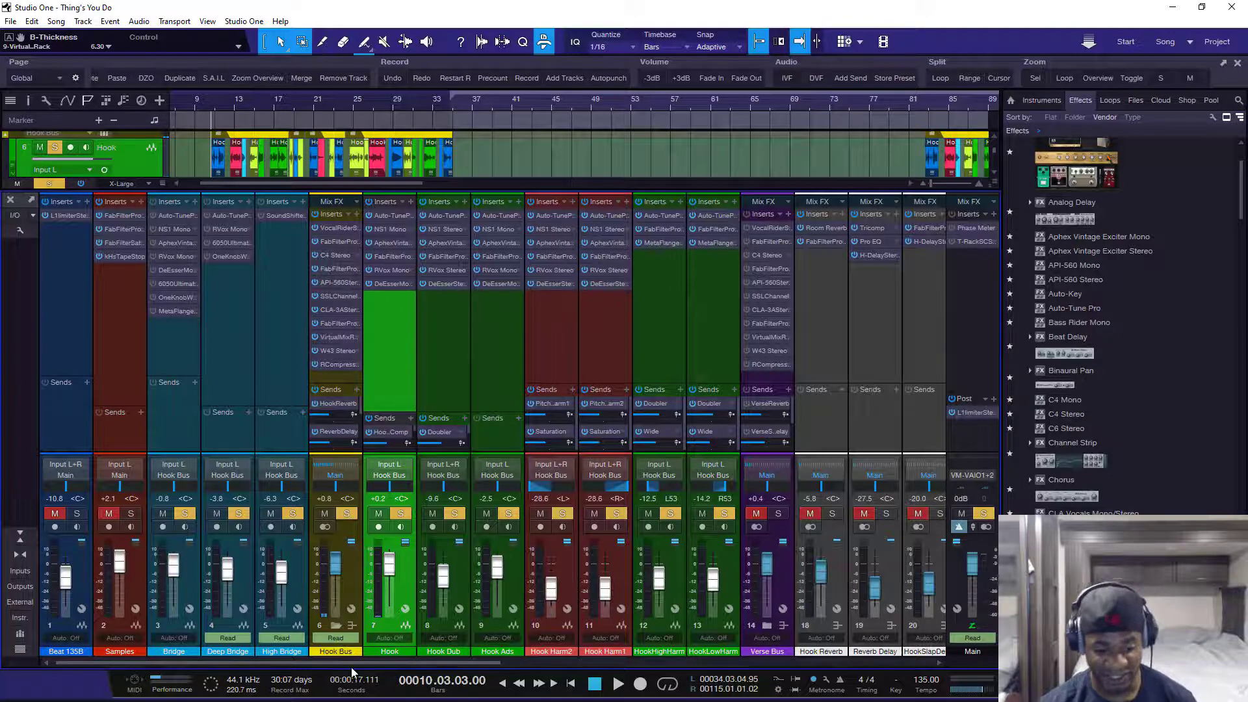
# Step: Scroll the mixer right to channels 19–36 with the reverb, delay, doubler, saturation and pitch-shifter returns
pyautogui.moveTo(348, 662); pyautogui.dragTo(745, 662)
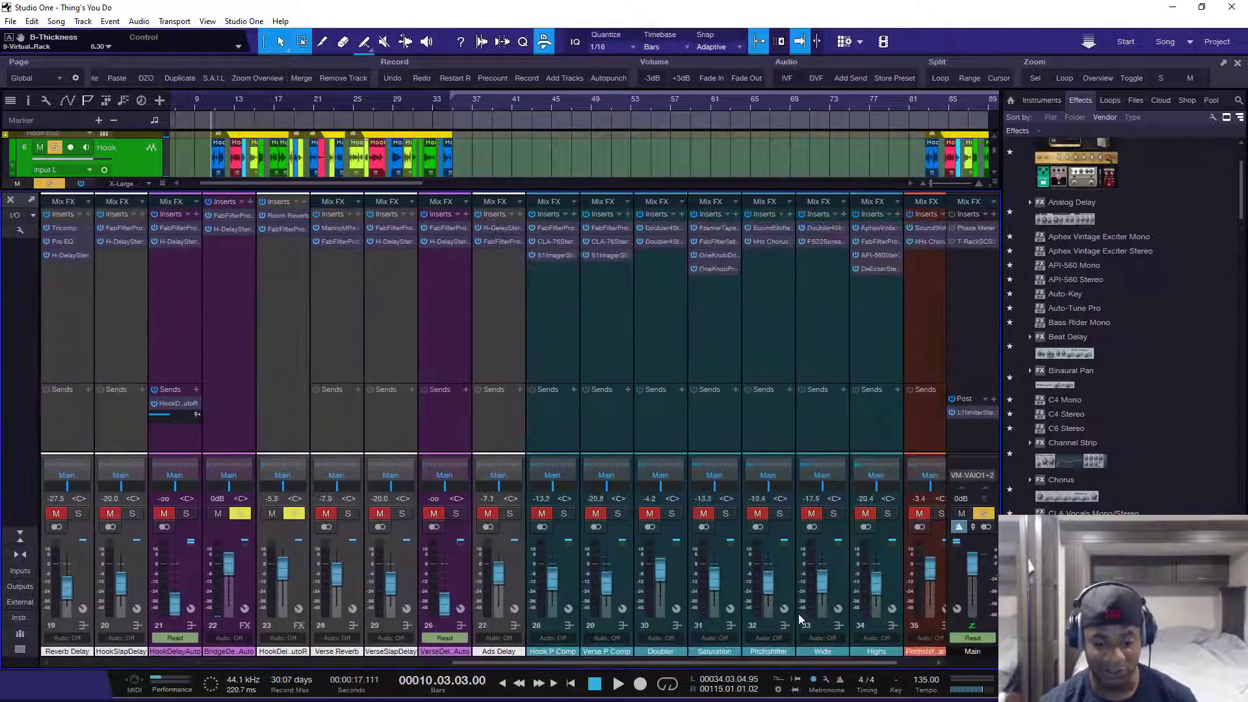
pyautogui.hscroll(1, 801, 619)
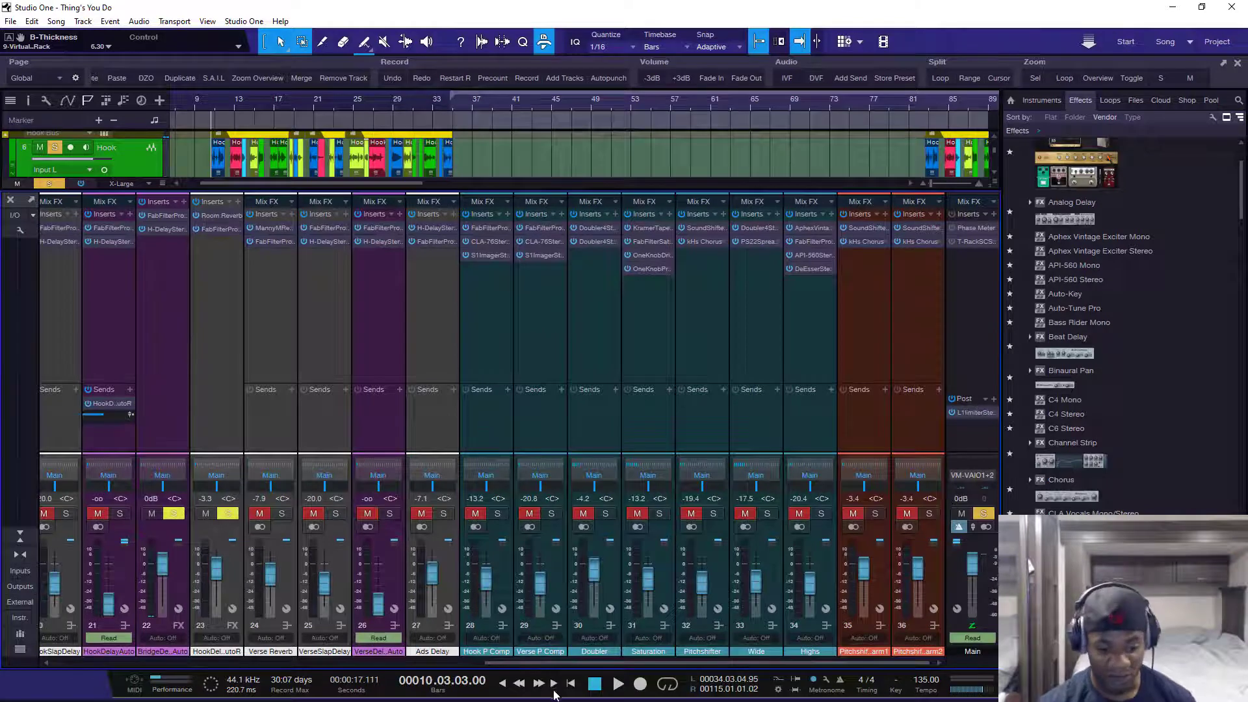
pyautogui.moveTo(567, 661); pyautogui.dragTo(599, 671)
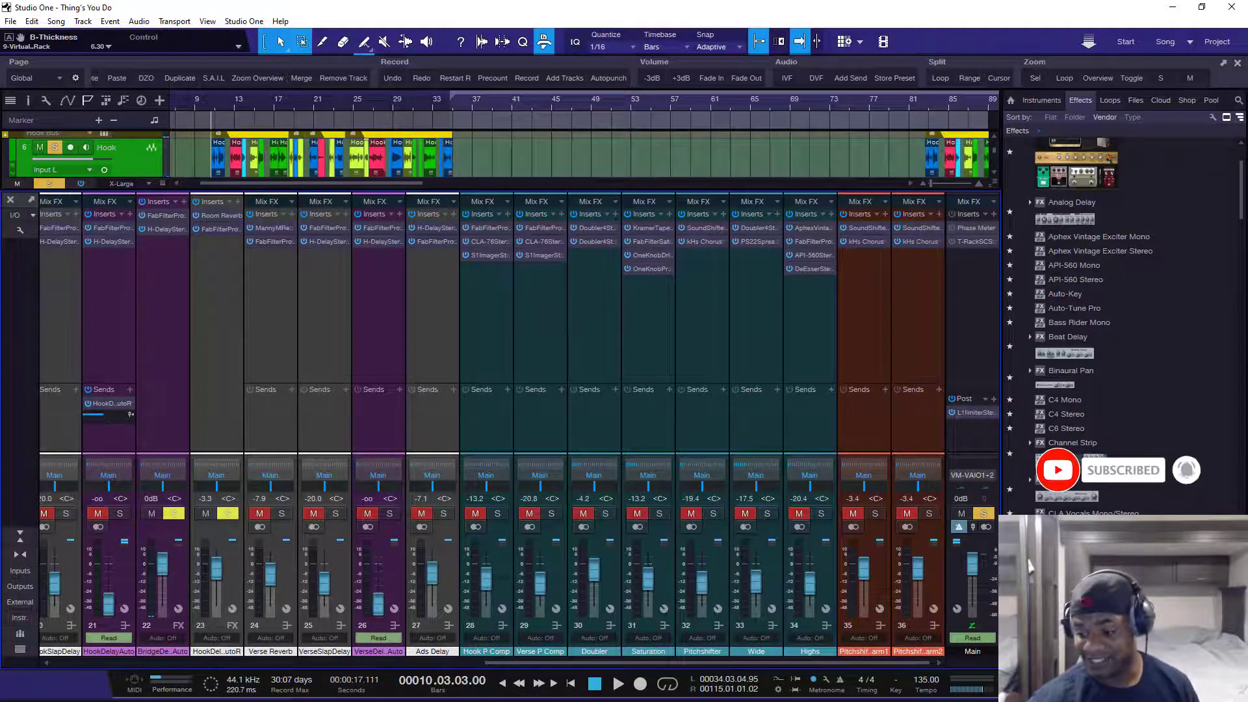
# Step: Hide the mixer with F3 and scroll the track list up to the Hook Bus
pyautogui.press('F3')
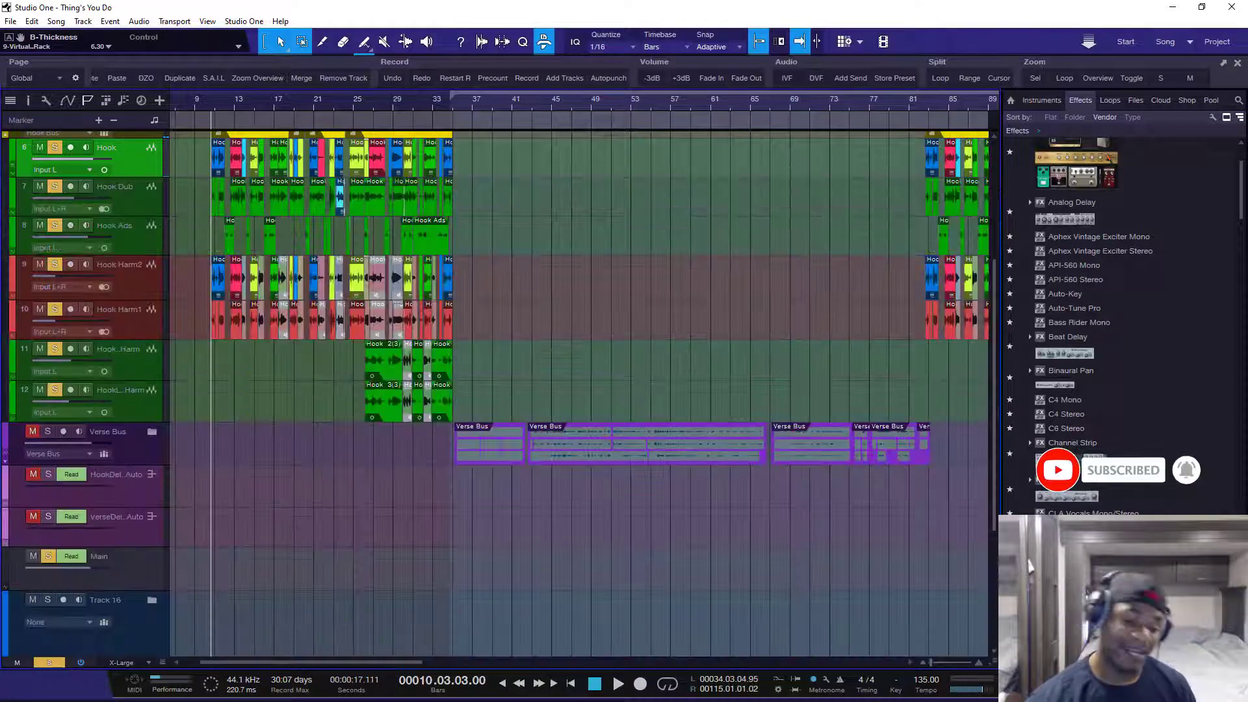
pyautogui.scroll(3, 486, 462)
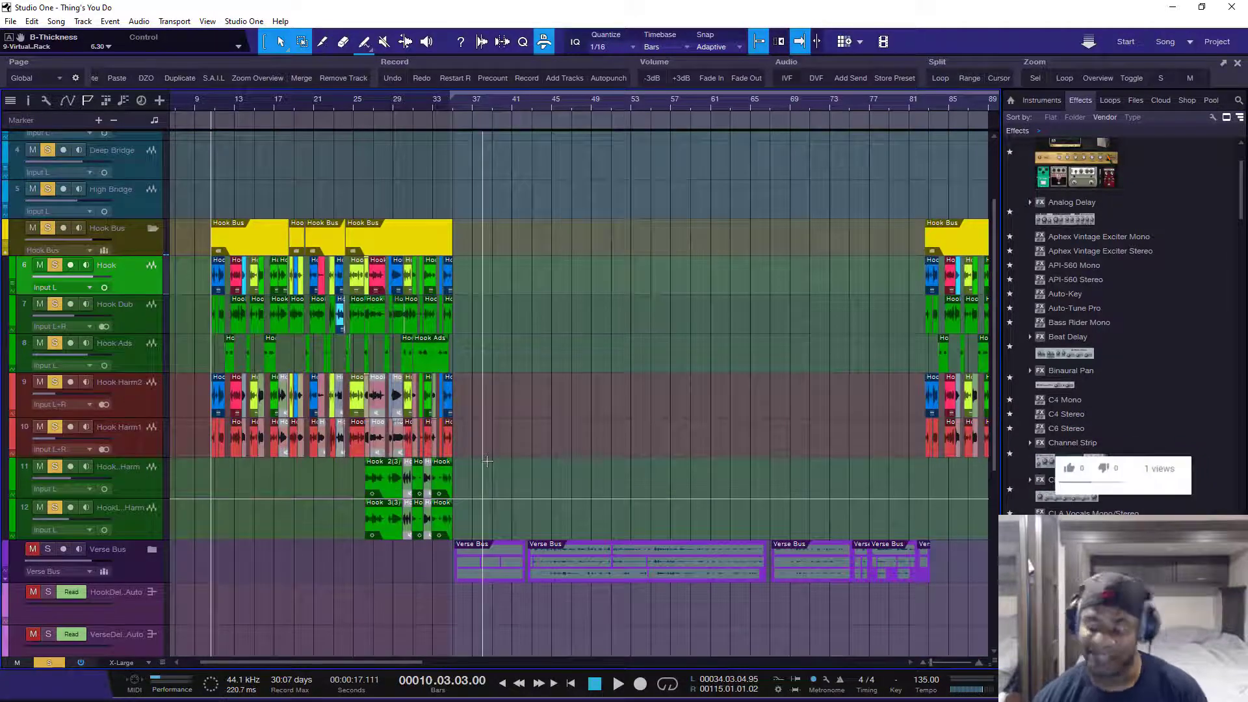